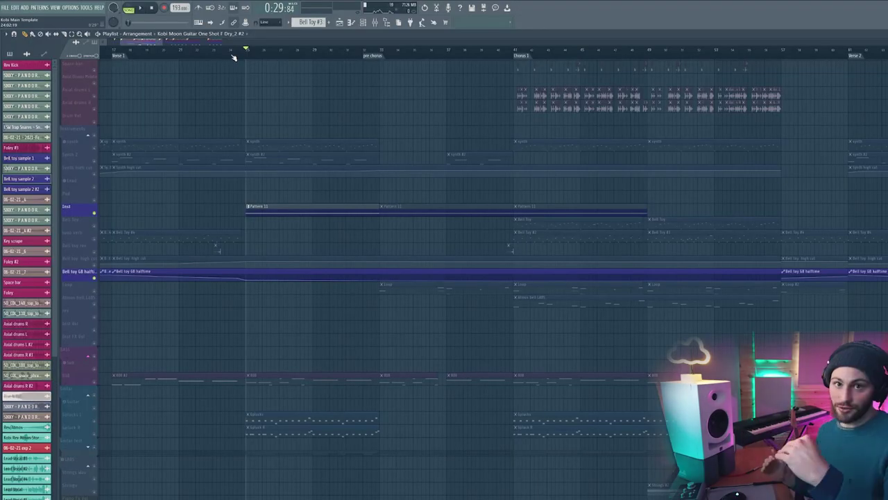
# Play from bar 25, select the synth and Synth high cut tracks, and listen again.
pyautogui.press('space')
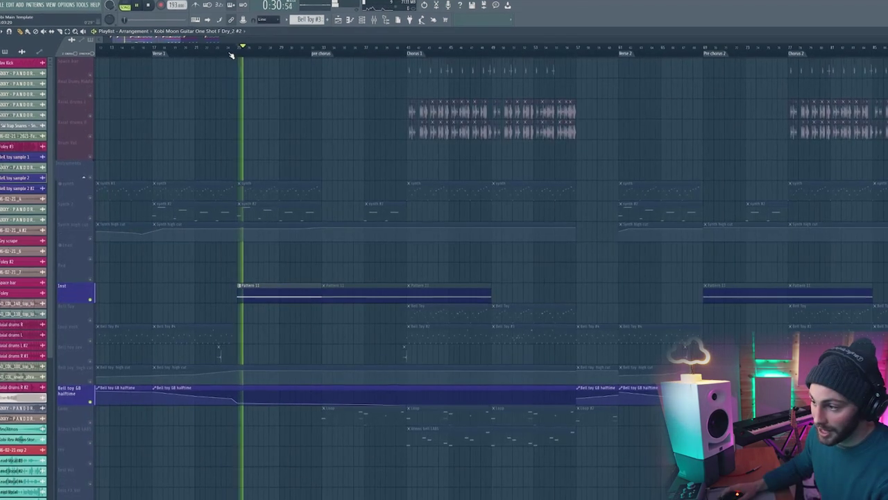
pyautogui.press('space')
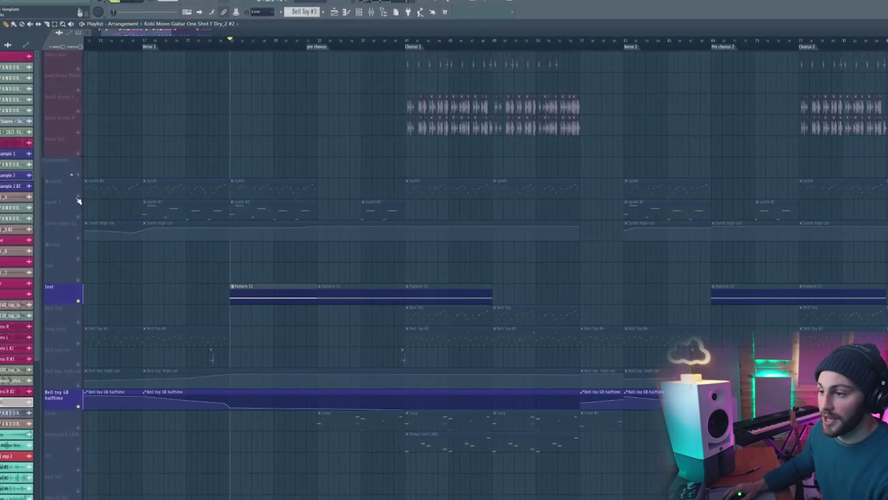
pyautogui.click(78, 193)
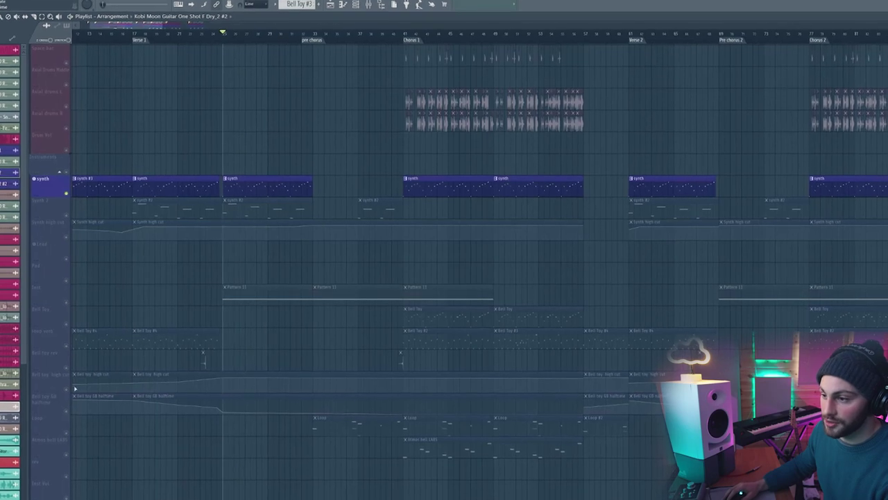
pyautogui.click(254, 221)
pyautogui.press('space')
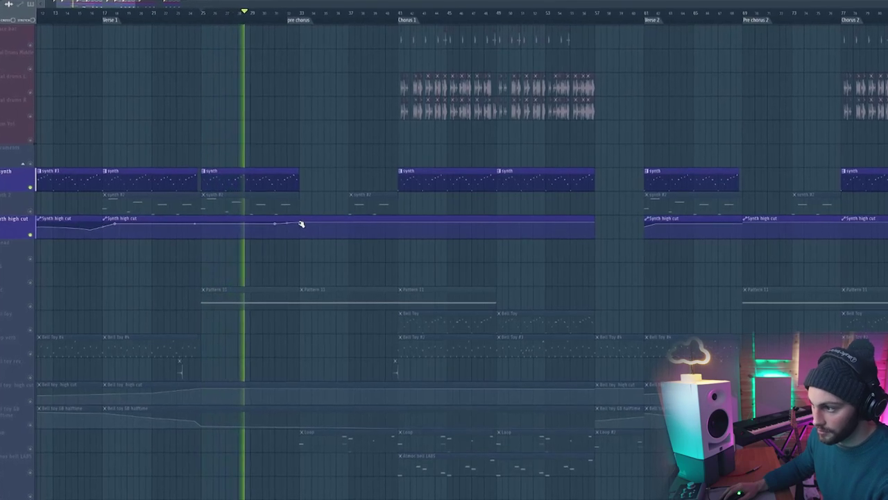
pyautogui.press('space')
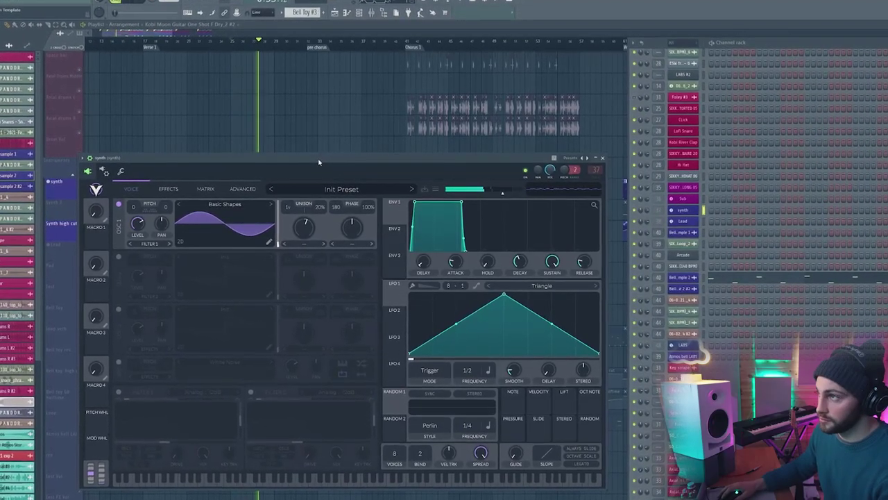
# Stop playback, leaving the Vital Init Preset window open.
pyautogui.press('space')
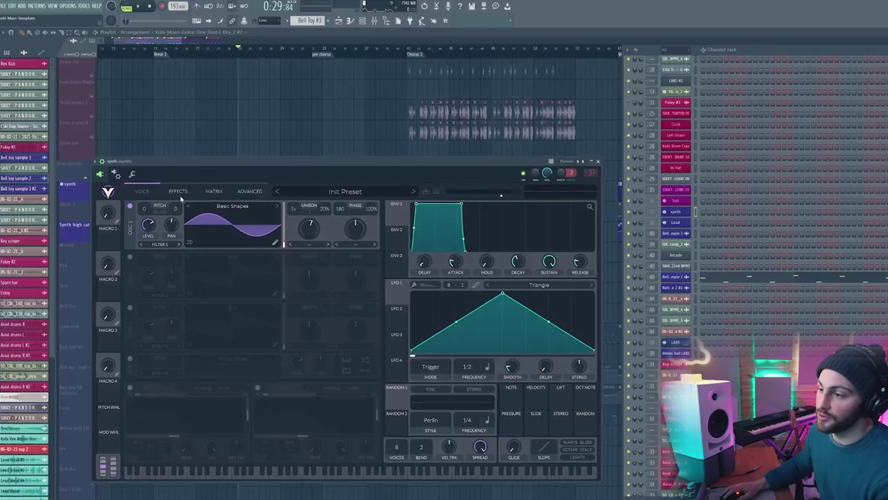
# In Vital's Effects view, shorten the ENV 1 attack, then raise it to about 0.033 seconds while listening.
pyautogui.click(113, 175)
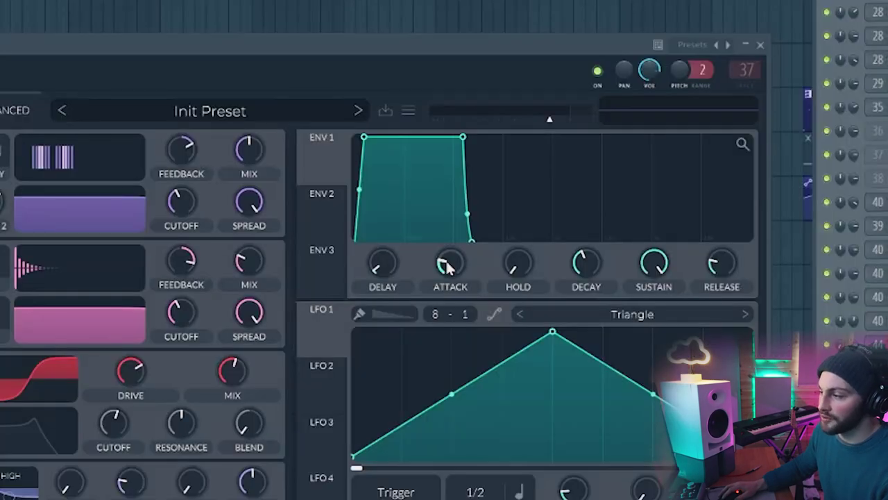
pyautogui.moveTo(447, 264); pyautogui.dragTo(434, 327)
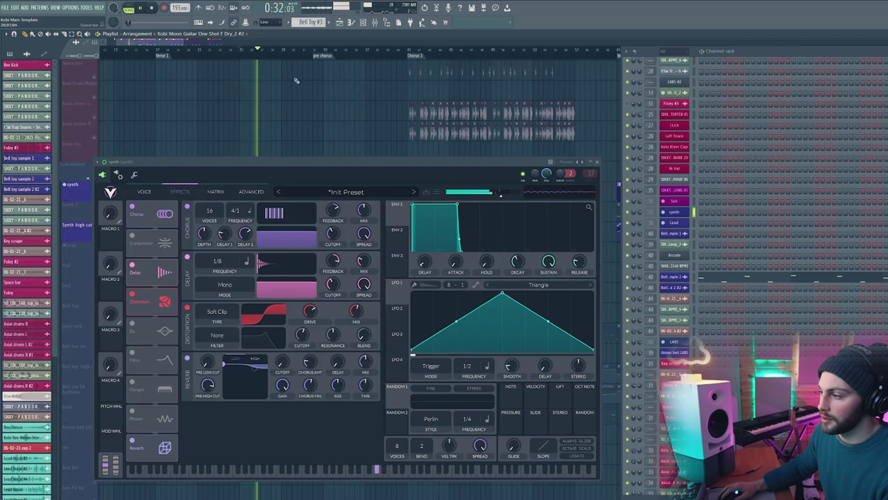
pyautogui.press('space')
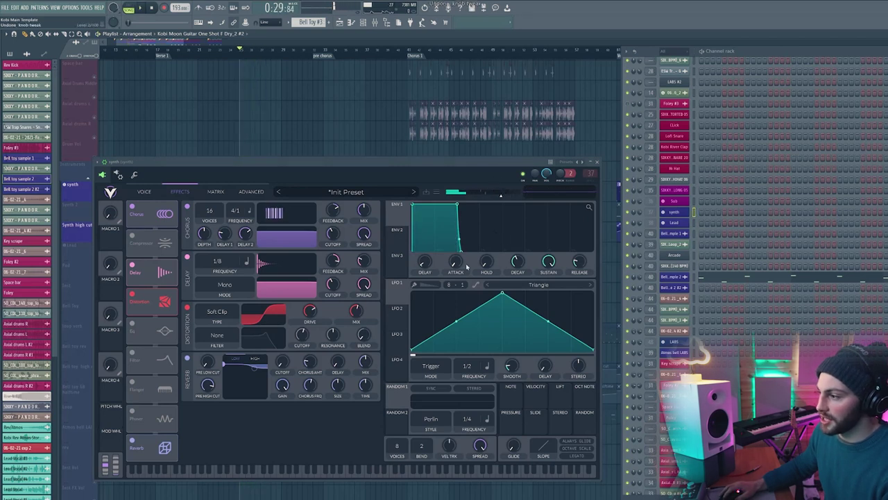
pyautogui.press('space')
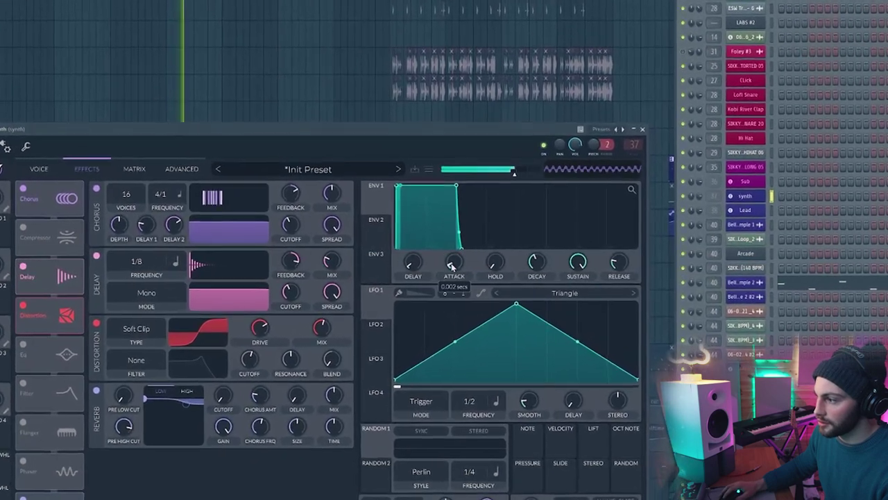
pyautogui.moveTo(452, 264); pyautogui.dragTo(446, 223)
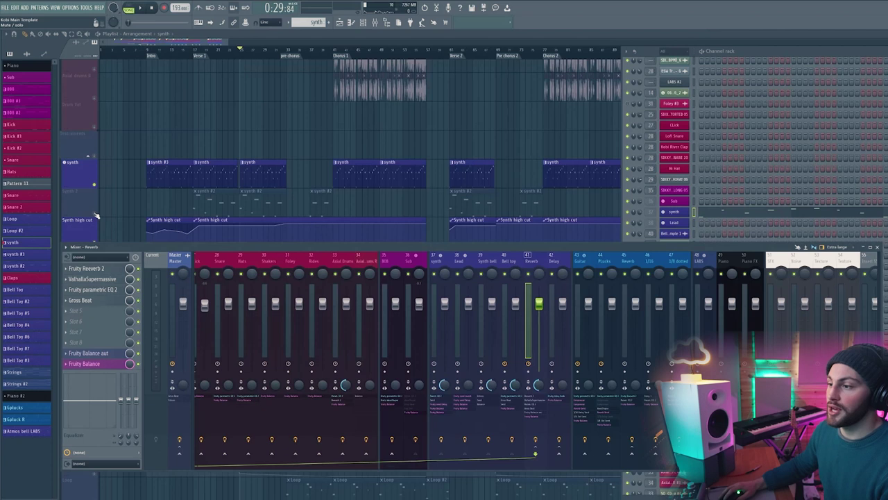
# Unmute the Synth 2 track in the Playlist.
pyautogui.click(97, 215)
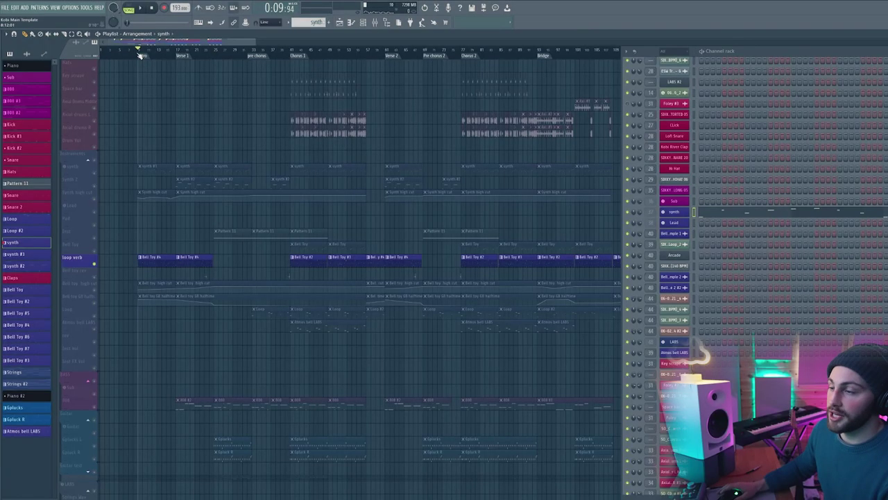
# Zoom into the opening bars and scroll through the loop verb bell parts across the song.
pyautogui.moveTo(139, 56); pyautogui.dragTo(244, 97)
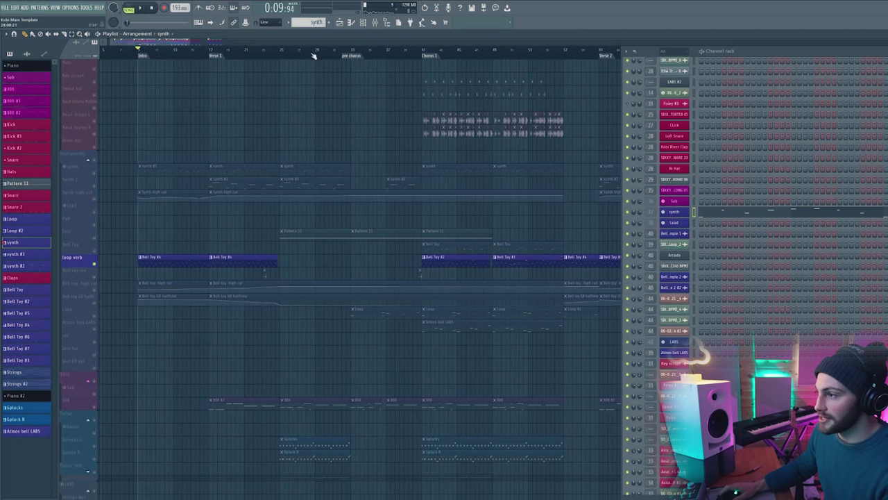
pyautogui.scroll(-2, 313, 56)
pyautogui.scroll(2, 308, 54)
pyautogui.scroll(1, 306, 55)
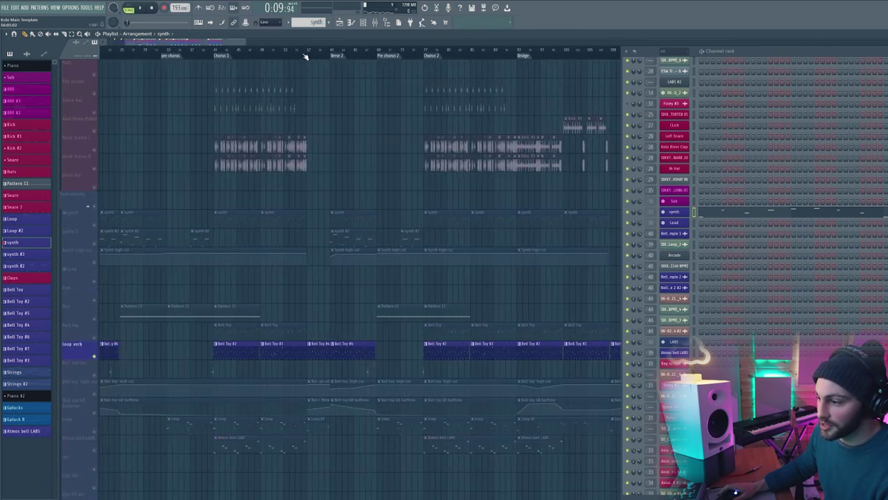
pyautogui.scroll(2, 305, 55)
pyautogui.scroll(-1, 319, 134)
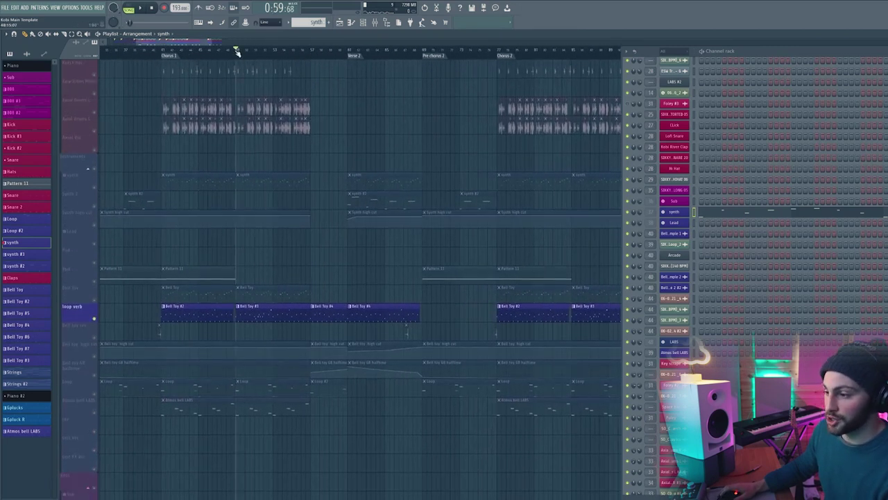
pyautogui.scroll(2, 237, 53)
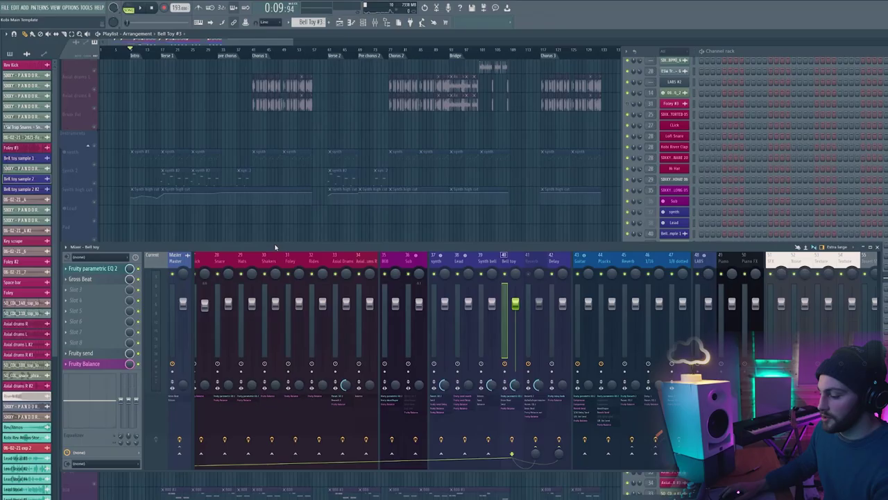
# Close the mixer with F9.
pyautogui.press('F9')
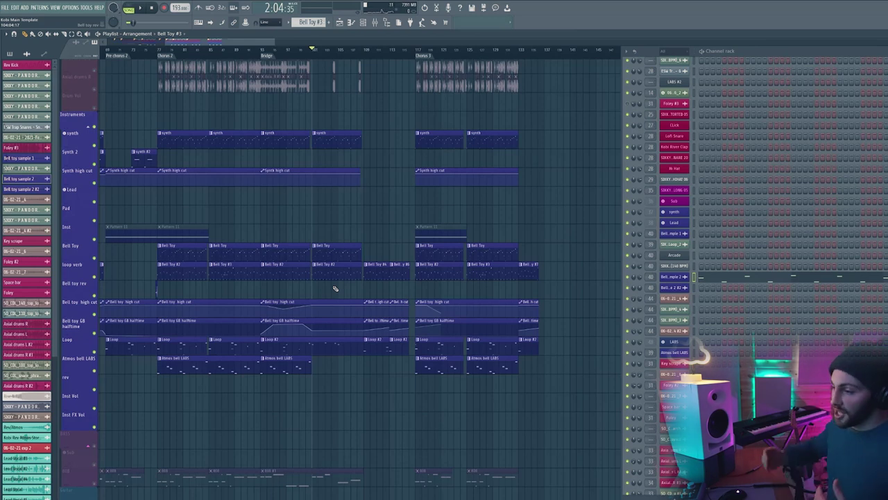
pyautogui.press('space')
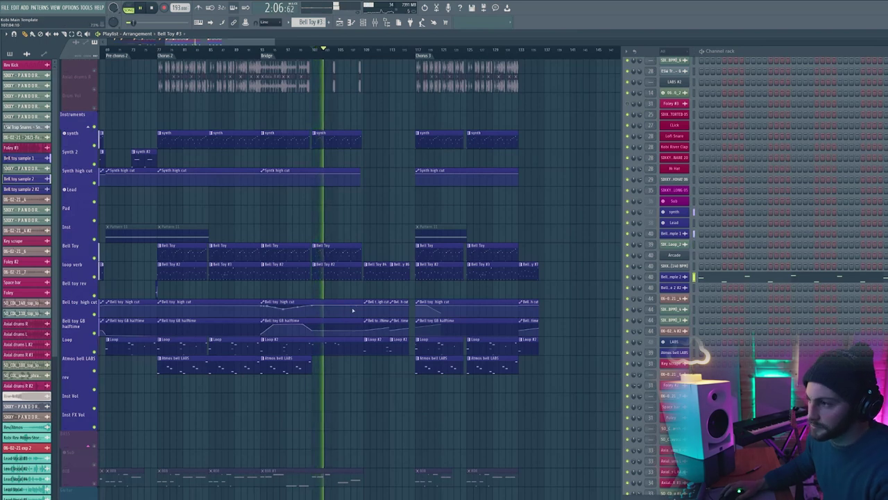
pyautogui.scroll(-3, 364, 54)
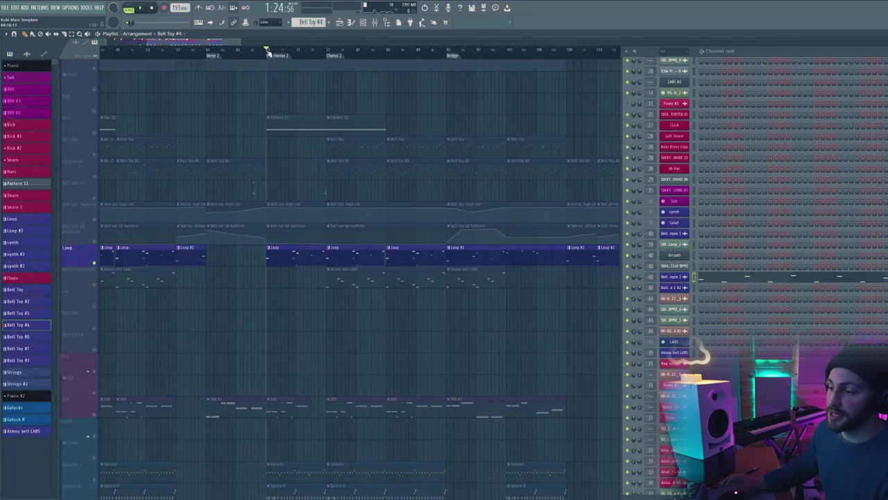
pyautogui.press('space')
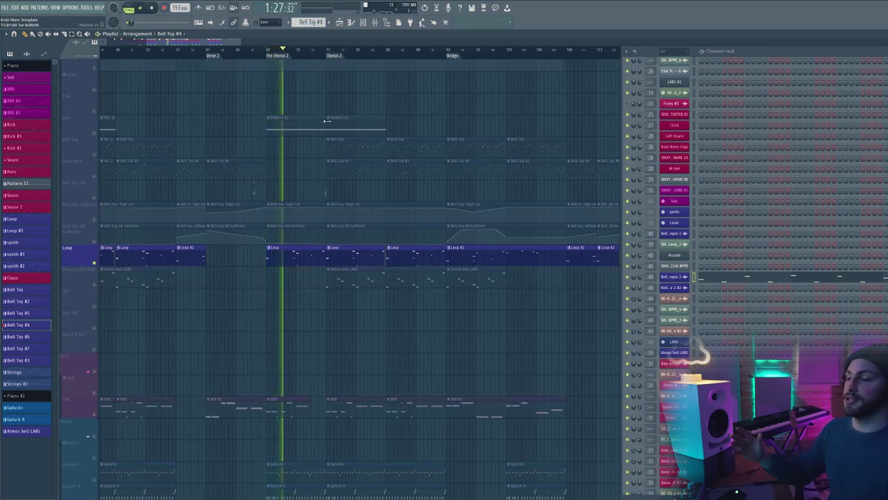
pyautogui.press('space')
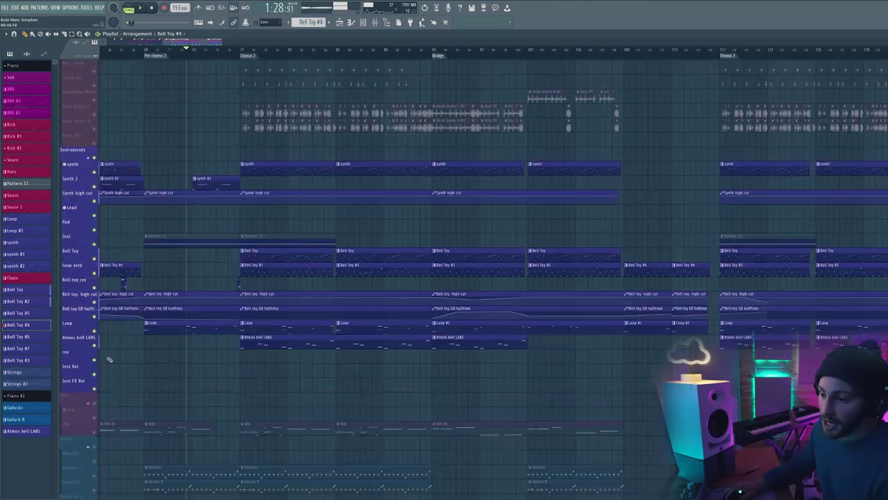
# Solo Atmos bell LABS, briefly try soloing the Loop track instead, and play the bells from Chorus 2.
pyautogui.keyDown('ctrl'); pyautogui.click(94, 342); pyautogui.keyUp('ctrl')
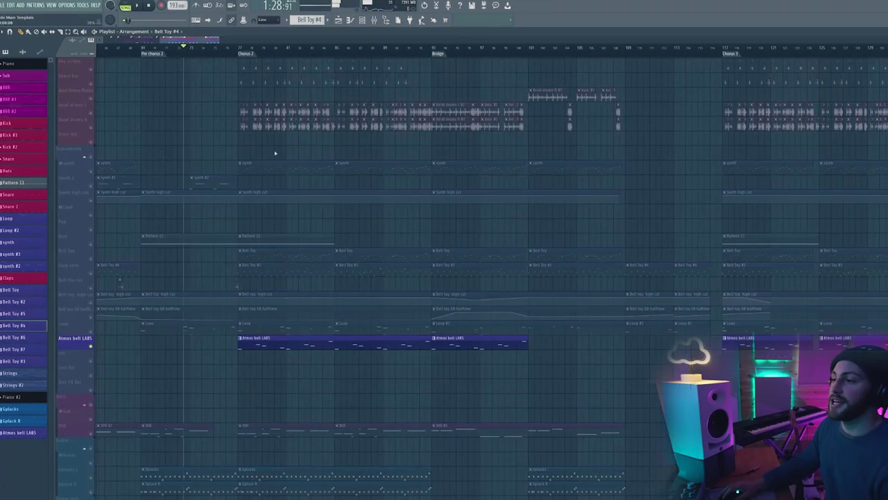
pyautogui.click(237, 50)
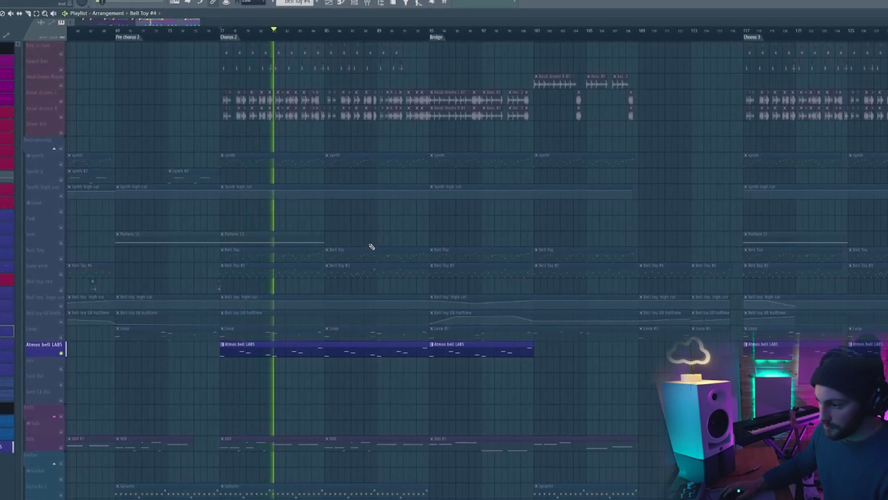
pyautogui.click(230, 336)
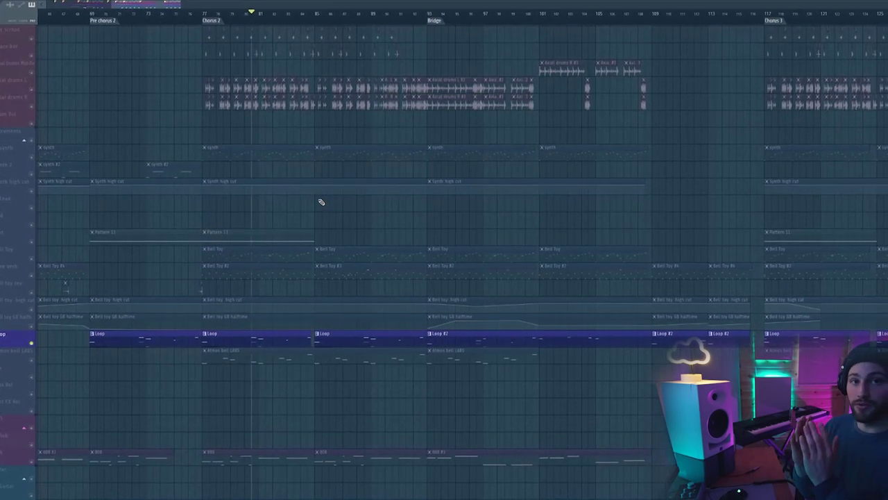
pyautogui.click(27, 362)
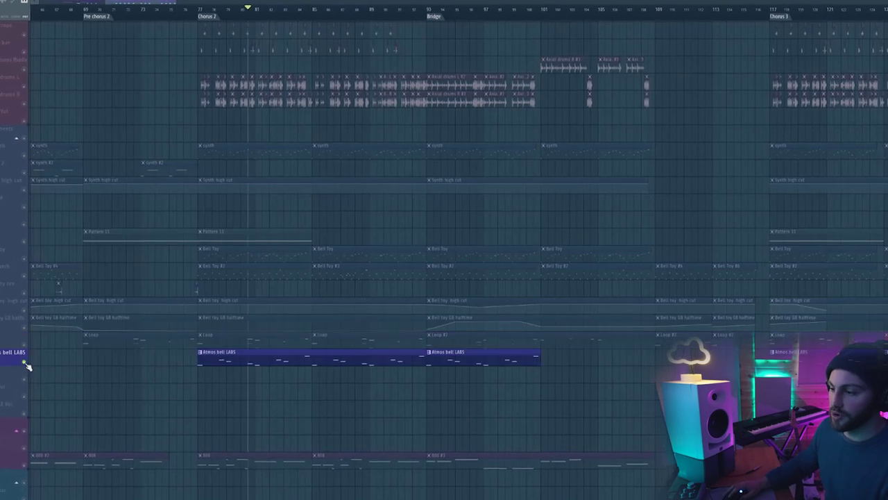
pyautogui.press('space')
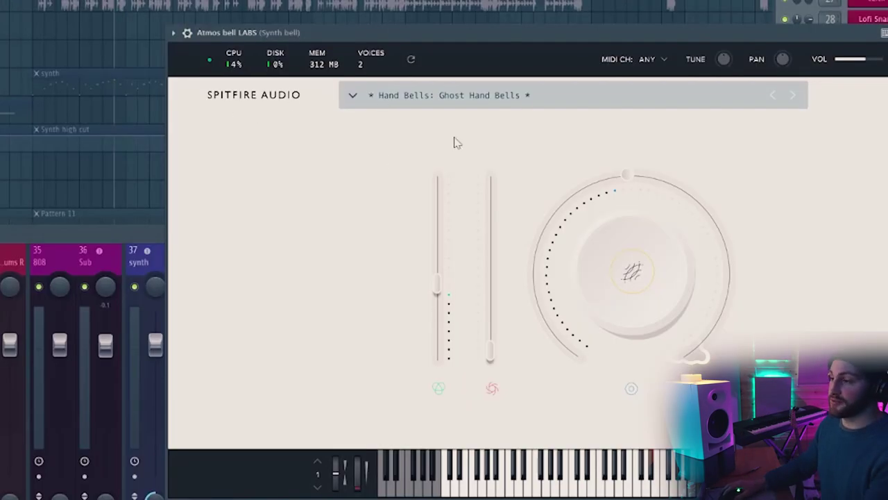
# Close the Spitfire LABS Hand Bells window with Escape.
pyautogui.press('Escape')
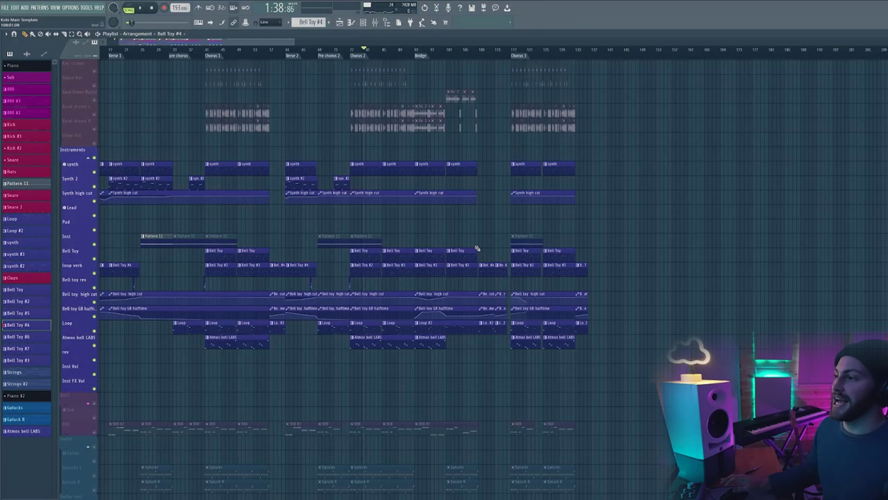
pyautogui.scroll(5, 479, 246)
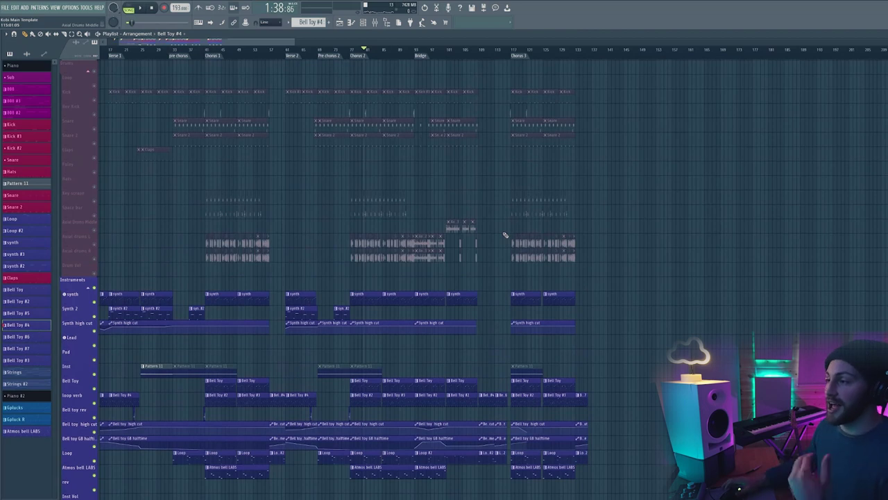
pyautogui.scroll(2, 506, 234)
pyautogui.scroll(-3, 243, 209)
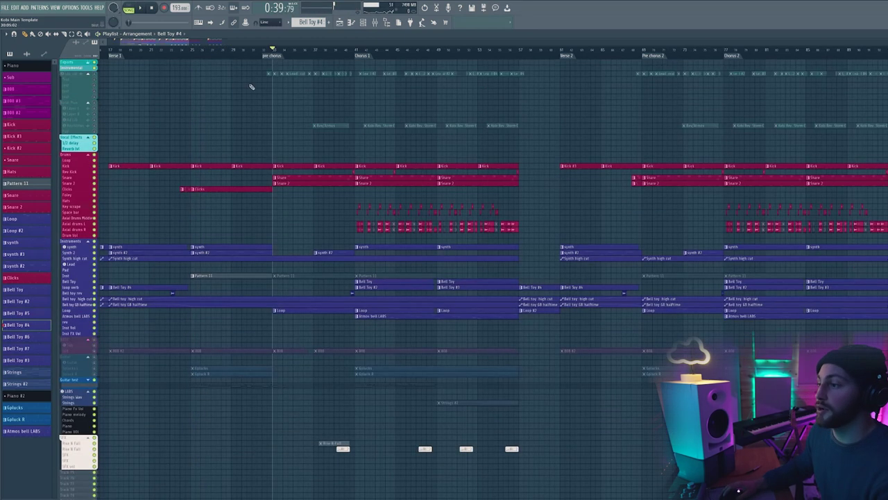
pyautogui.scroll(4, 306, 55)
pyautogui.scroll(4, 311, 161)
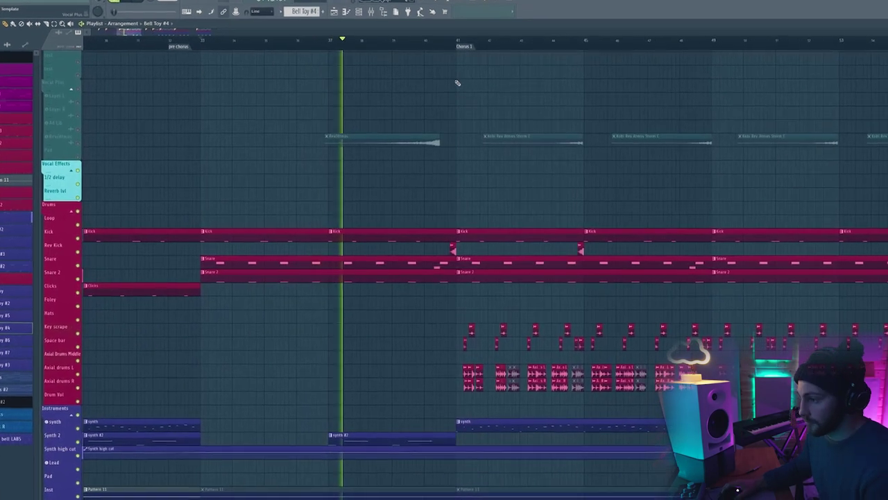
pyautogui.scroll(3, 472, 41)
pyautogui.scroll(3, 472, 40)
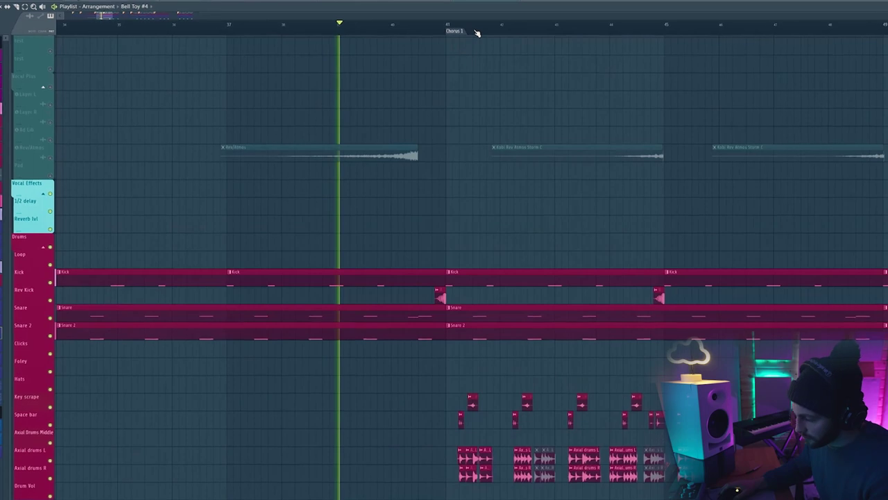
pyautogui.scroll(2, 462, 78)
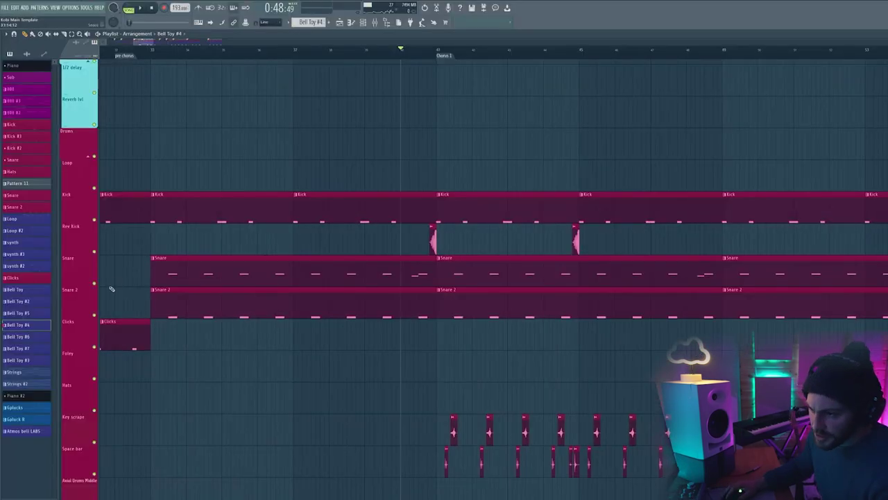
pyautogui.rightClick(94, 283)
pyautogui.click(165, 56)
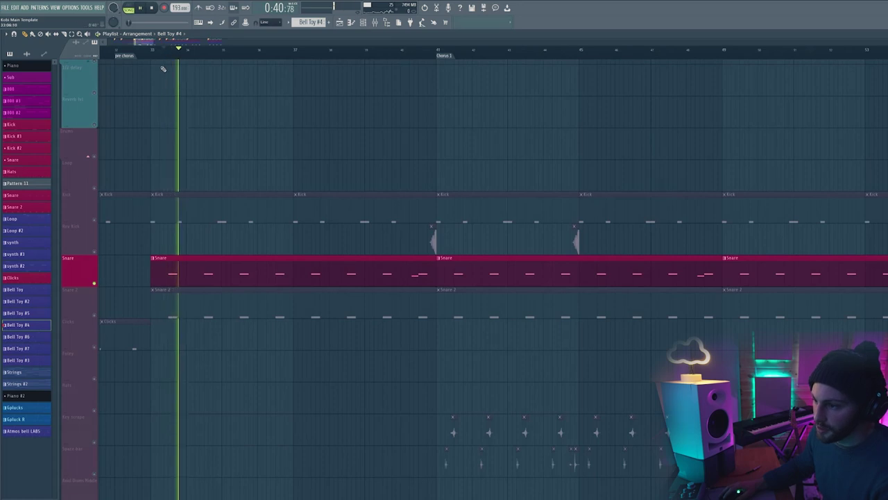
pyautogui.press('space')
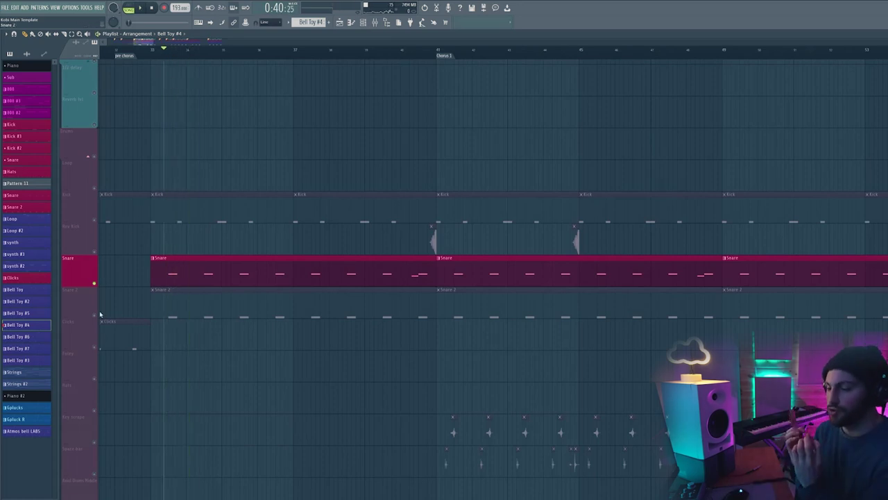
pyautogui.rightClick(95, 316)
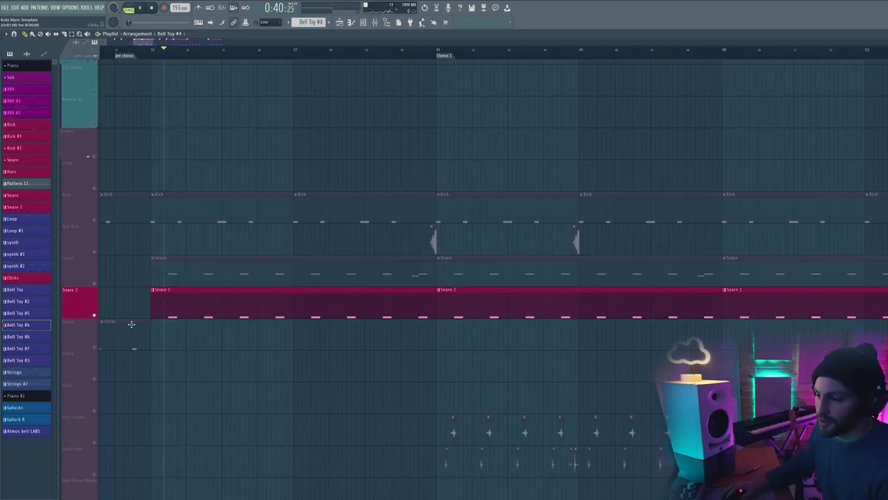
pyautogui.press('space')
pyautogui.press('space')
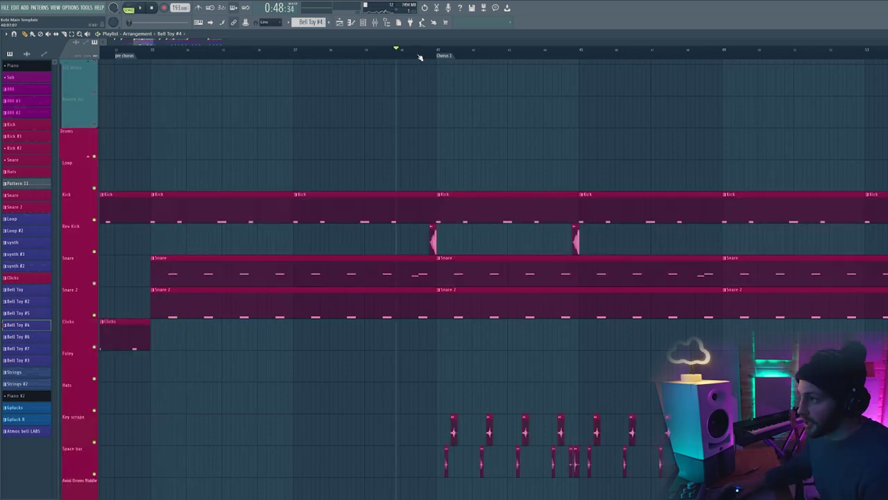
pyautogui.scroll(3, 422, 56)
pyautogui.scroll(2, 431, 259)
pyautogui.press('space')
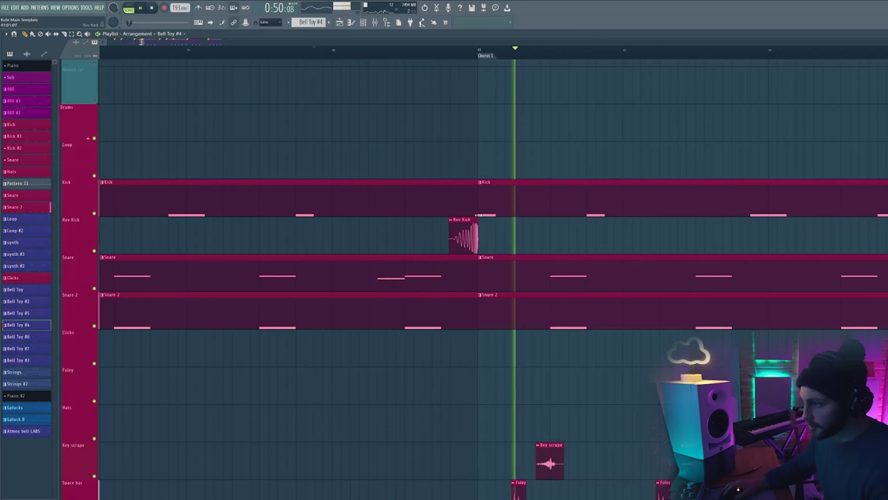
pyautogui.press('space')
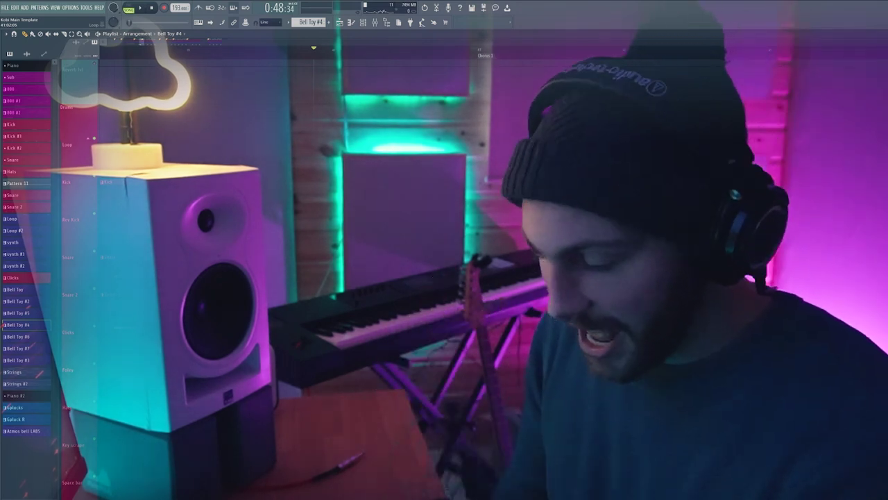
pyautogui.press('space')
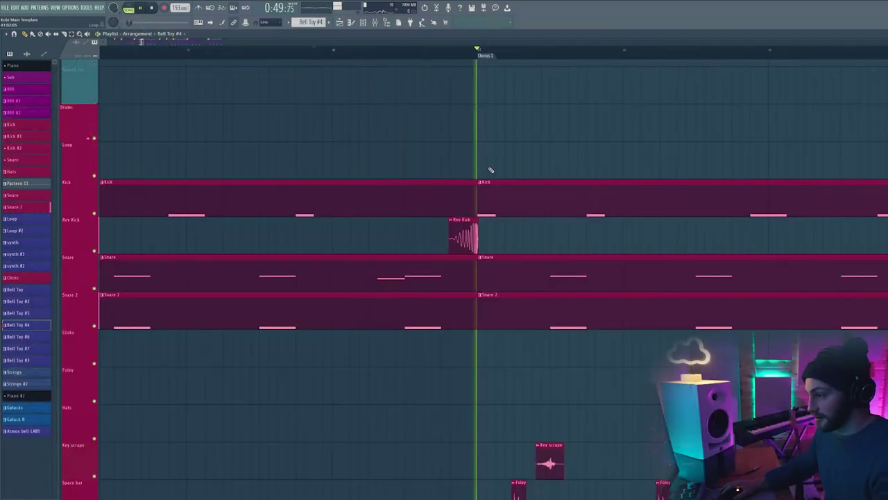
pyautogui.scroll(-3, 491, 170)
# Stop playback and inspect the Kick Sidechain limiter on the INST mixer insert.
pyautogui.scroll(-3, 418, 51)
pyautogui.press('space')
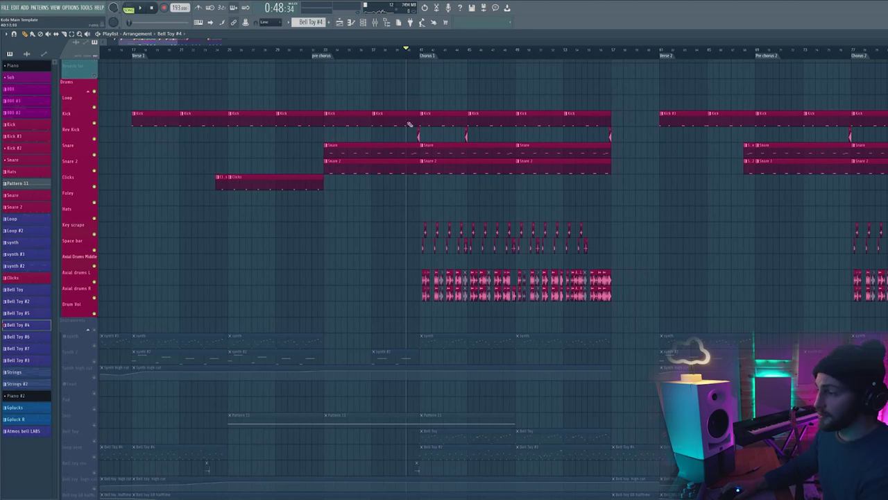
pyautogui.press('F9')
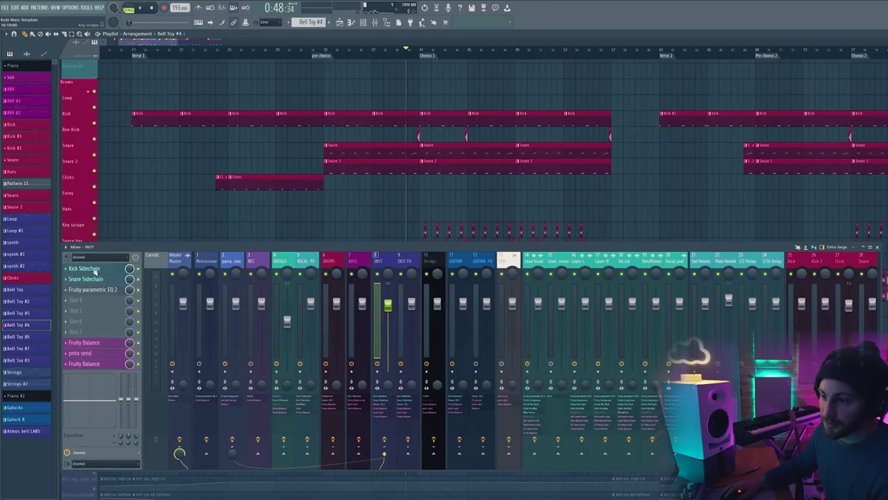
pyautogui.click(84, 269)
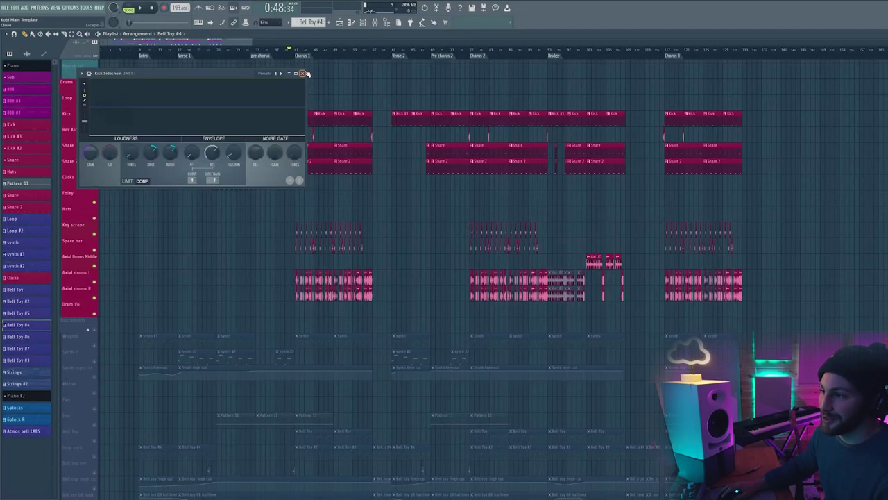
pyautogui.click(613, 78)
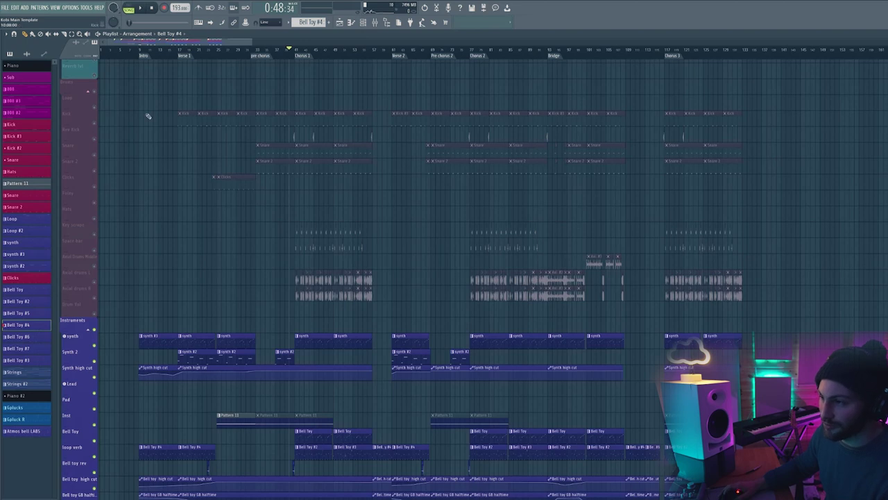
# Unmute the Drums group, then reopen and enlarge the Kick Sidechain effect window.
pyautogui.click(96, 94)
pyautogui.press('F9')
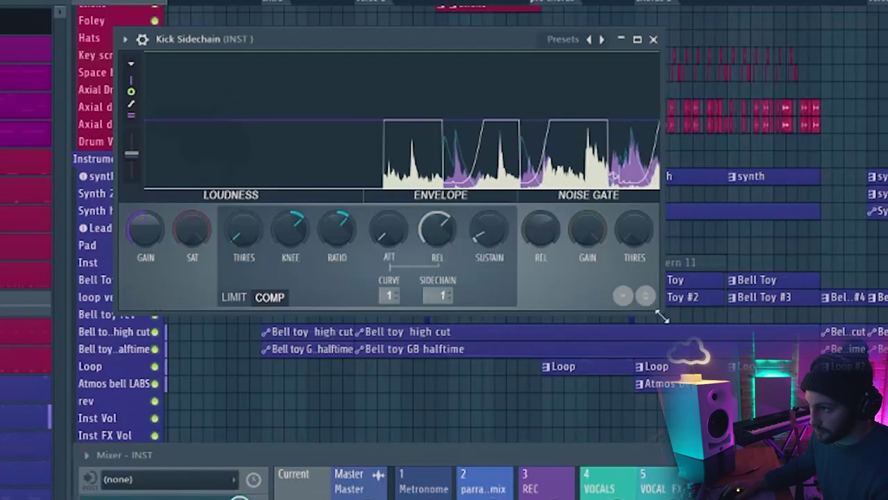
pyautogui.moveTo(662, 318); pyautogui.dragTo(699, 387)
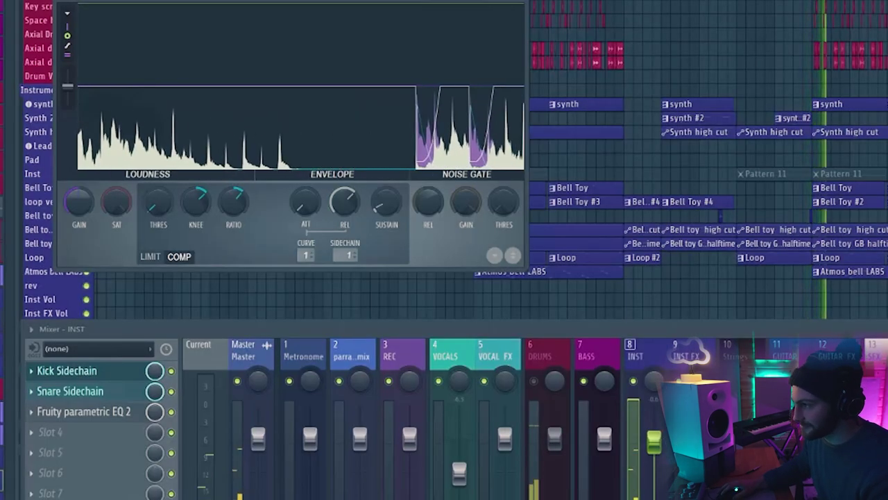
pyautogui.scroll(3, 708, 208)
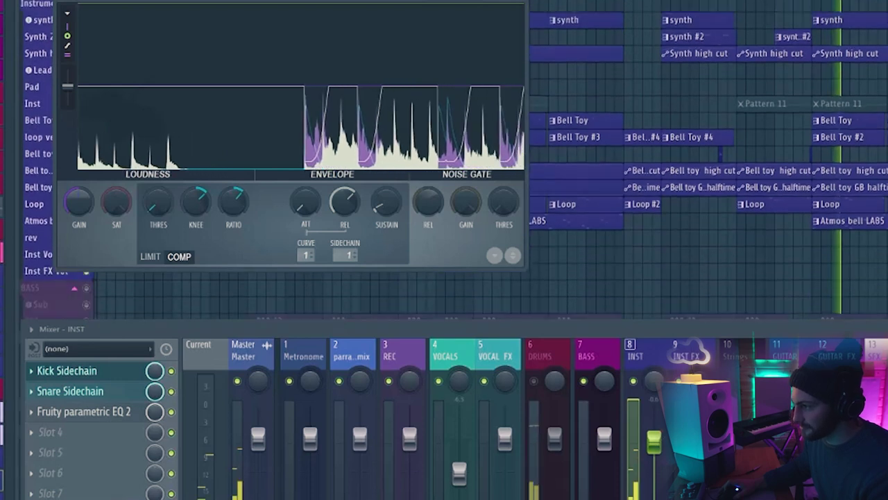
pyautogui.scroll(3, 708, 160)
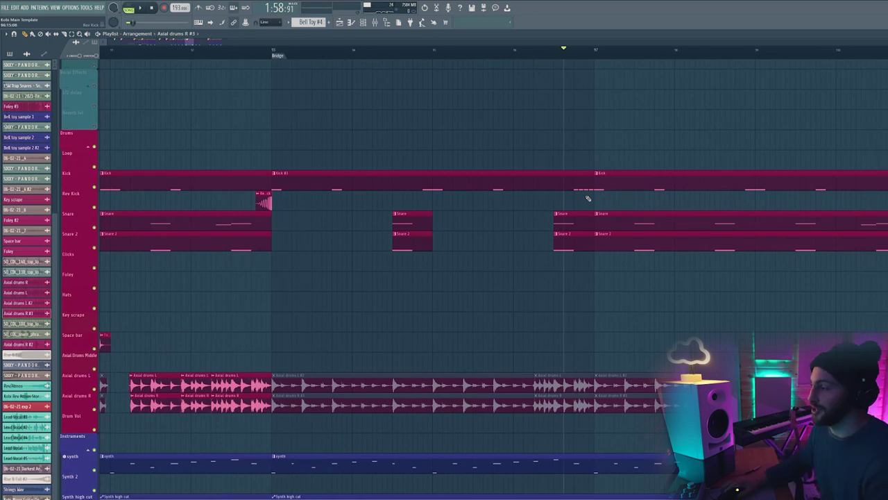
pyautogui.doubleClick(556, 180)
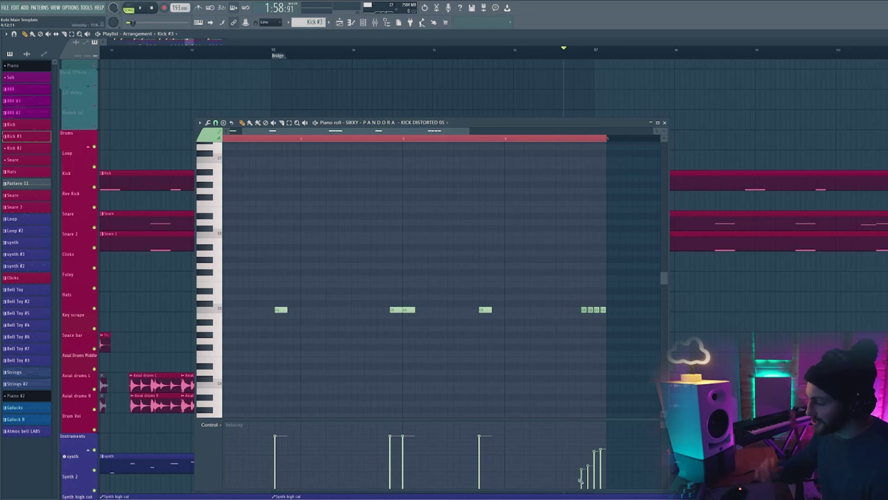
pyautogui.scroll(-1, 794, 153)
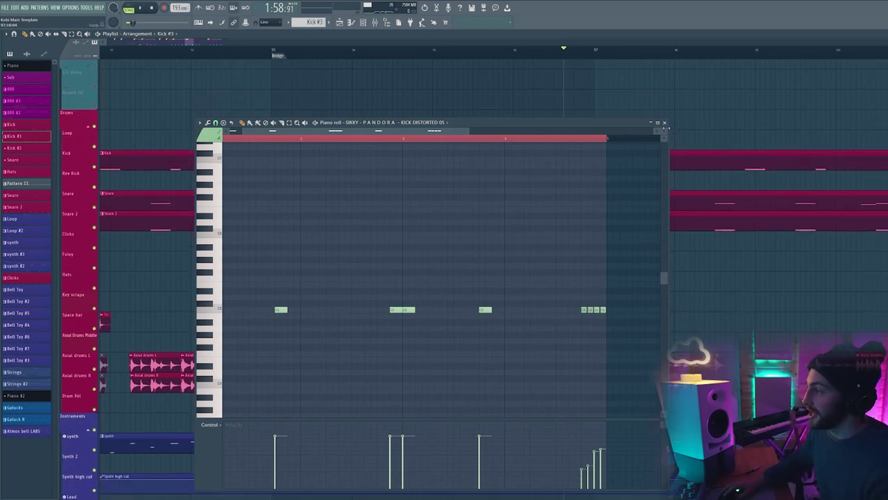
pyautogui.click(664, 122)
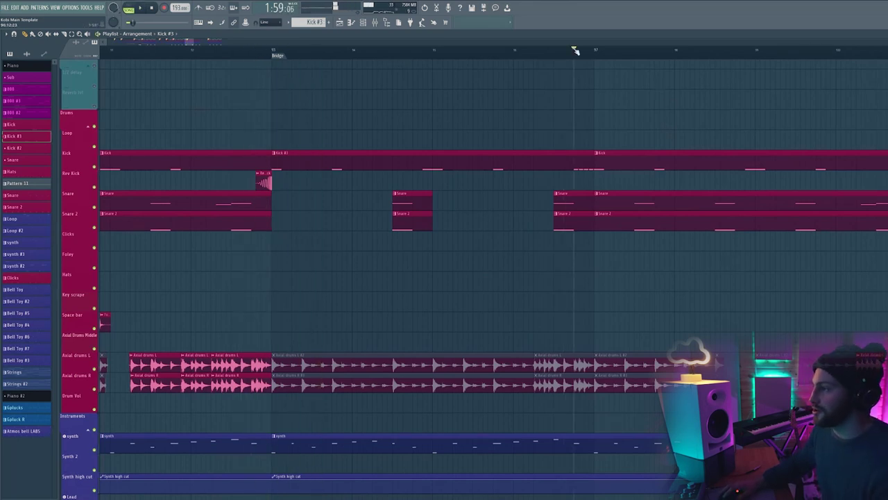
pyautogui.scroll(-3, 575, 50)
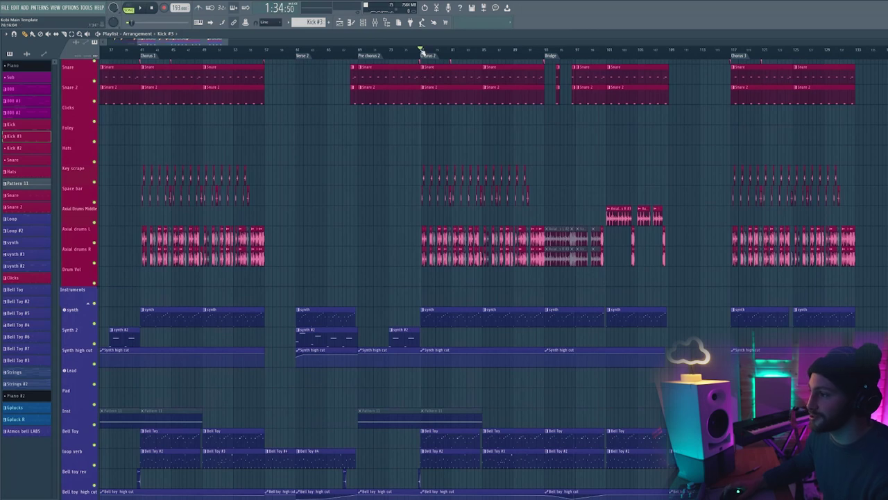
# Unmute the Drums and Instruments group tracks and start the arrangement playing.
pyautogui.scroll(5, 421, 51)
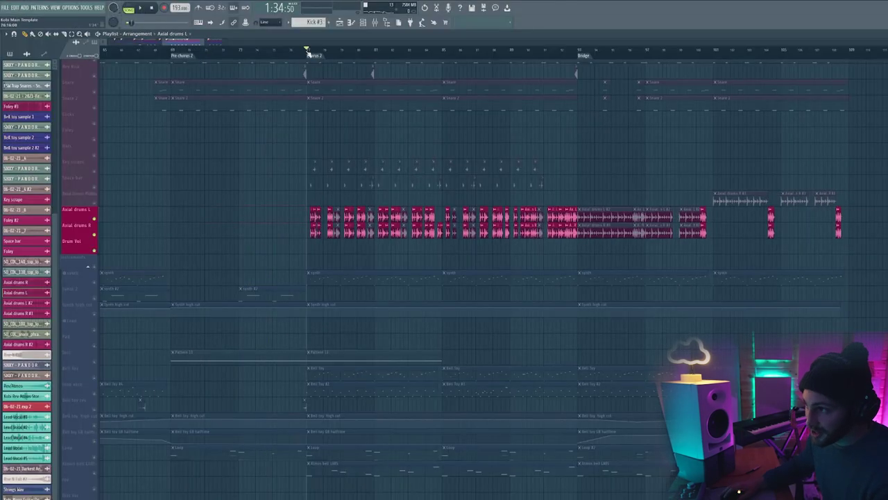
pyautogui.scroll(5, 308, 53)
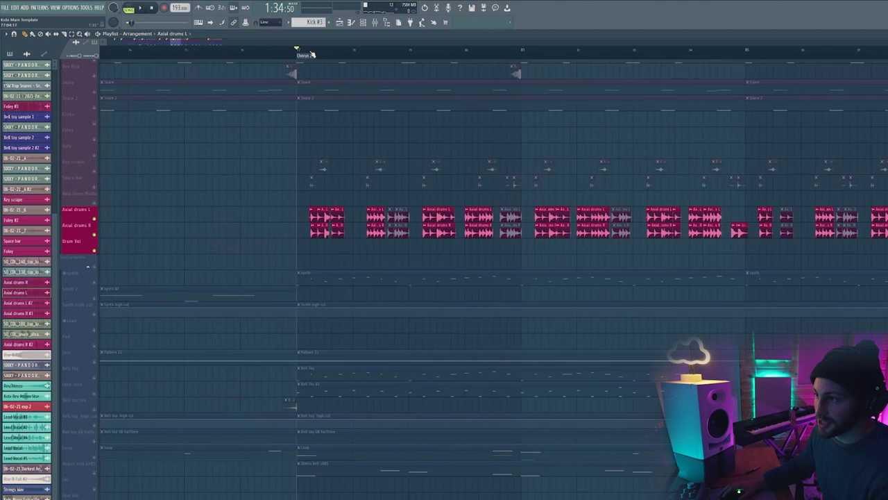
pyautogui.scroll(-3, 101, 156)
pyautogui.click(95, 142)
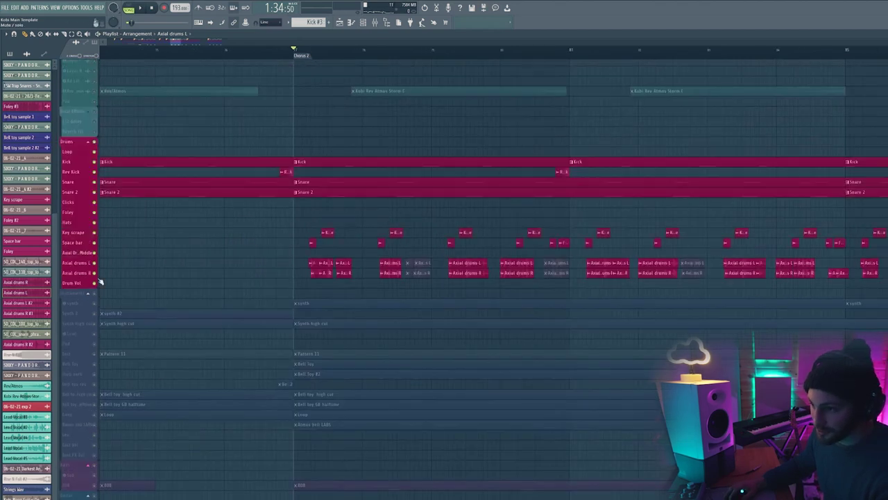
pyautogui.click(94, 293)
pyautogui.press('space')
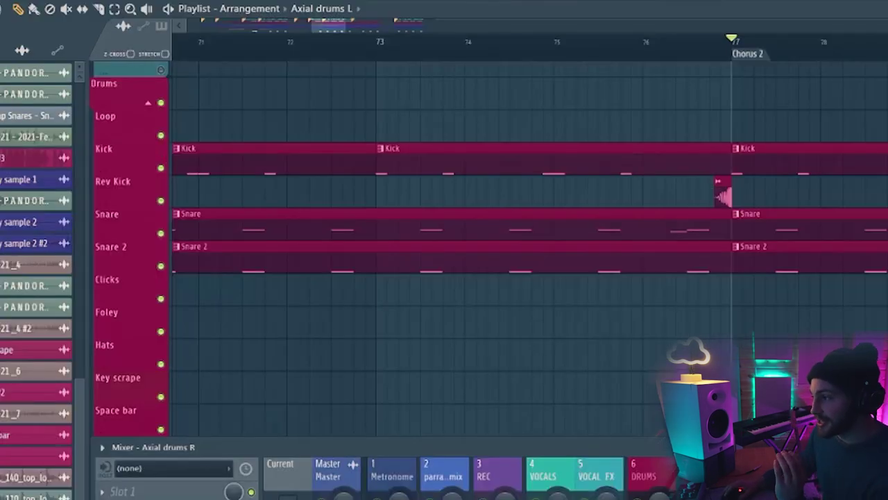
# Open Fruity Reeverb 2 on the Axial Drums insert and play the section to hear the drum reverb.
pyautogui.hscroll(3, 486, 475)
pyautogui.scroll(-4, 527, 250)
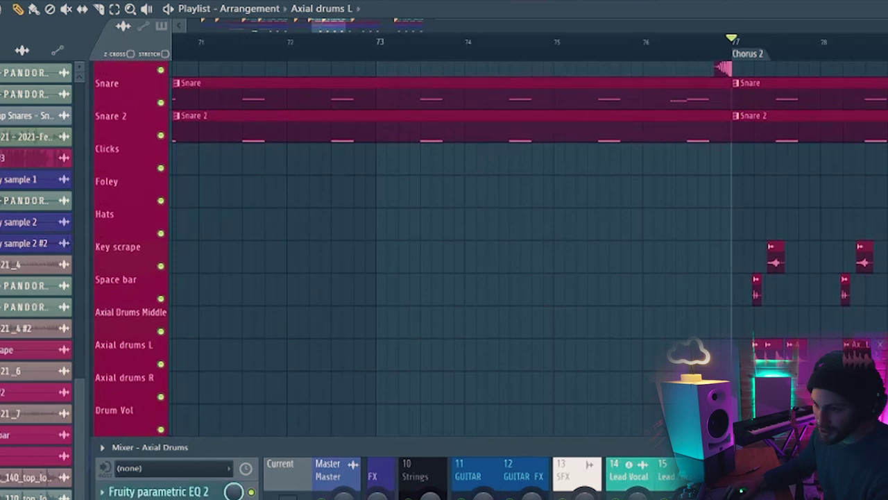
pyautogui.click(145, 496)
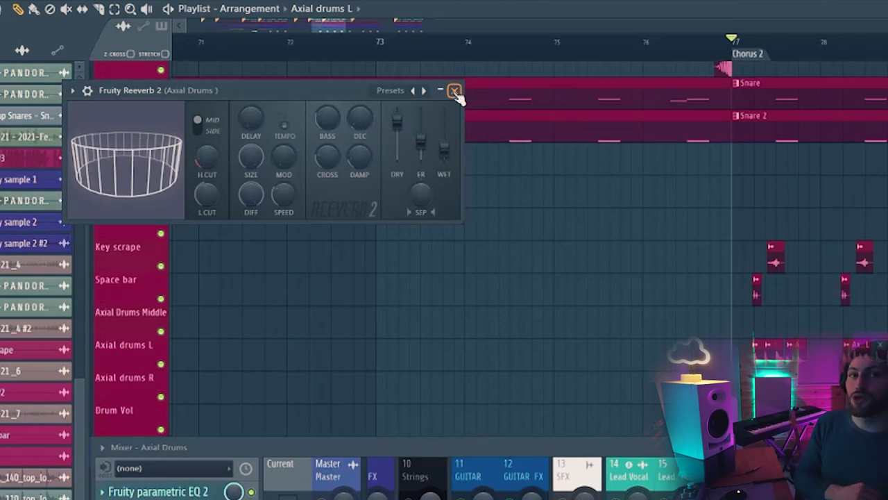
pyautogui.press('space')
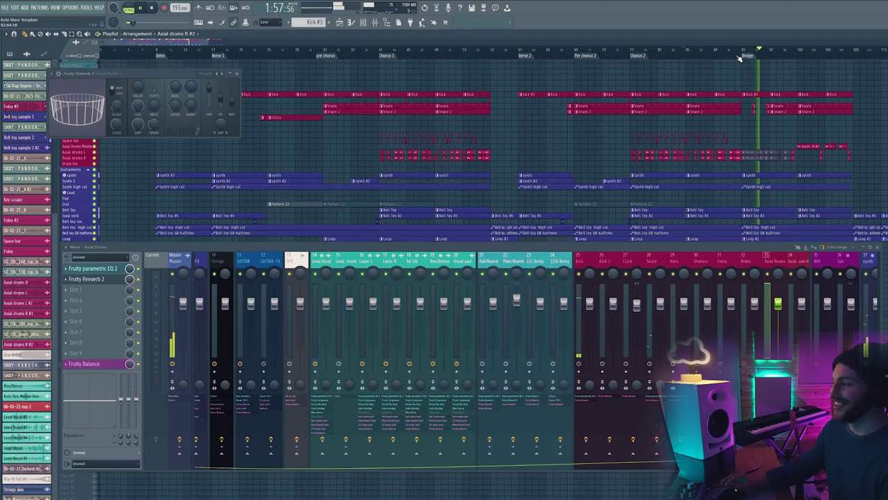
# Close the mixer and solo the Key scrape track in the playlist.
pyautogui.press('F9')
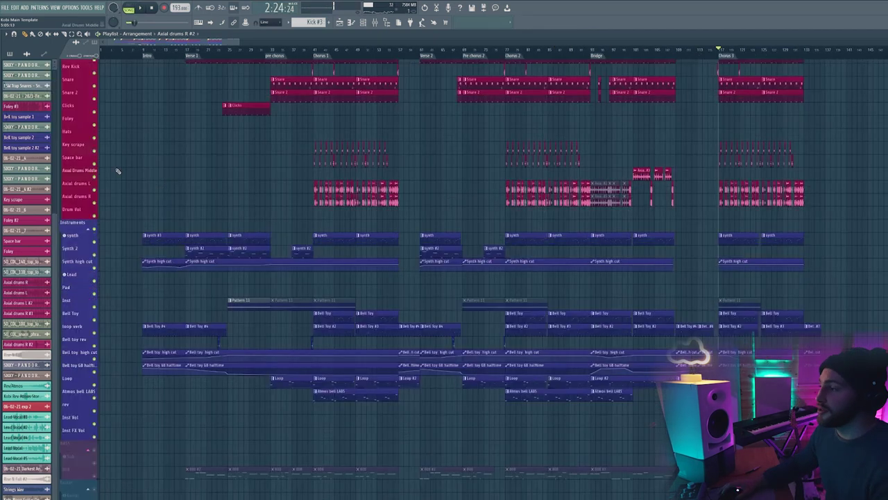
pyautogui.rightClick(94, 150)
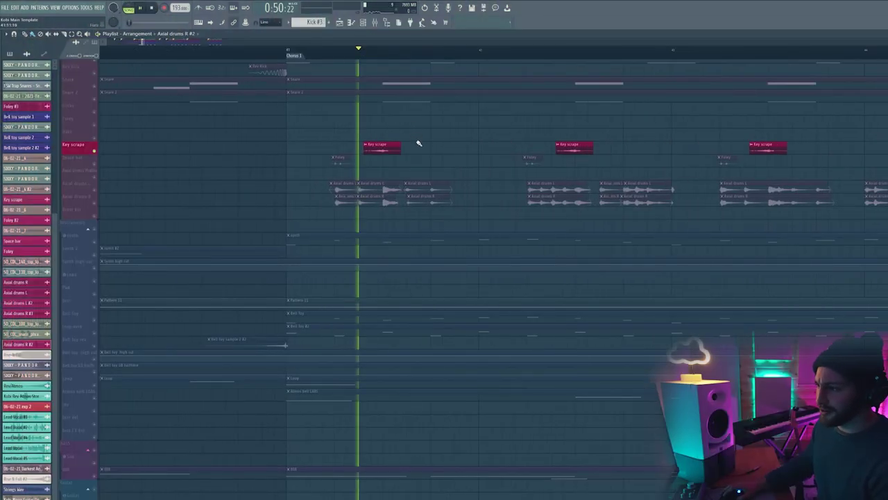
# Play the arrangement up to the chorus.
pyautogui.press('space')
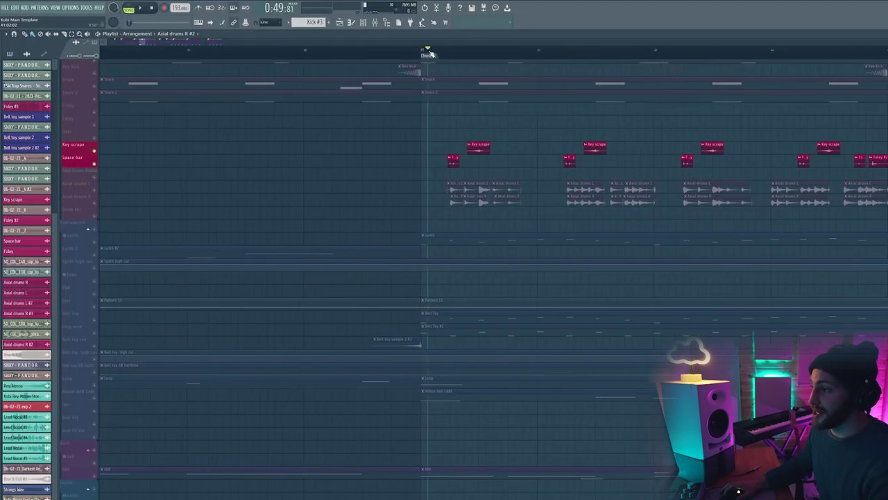
pyautogui.scroll(2, 428, 53)
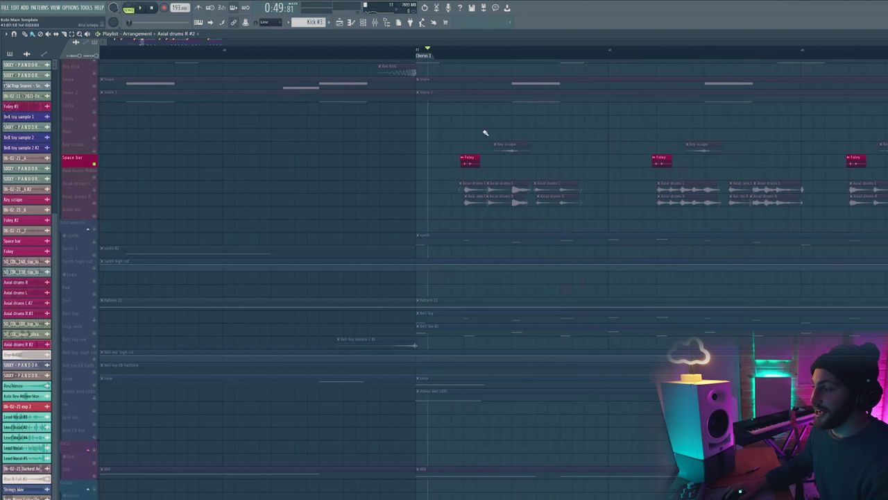
pyautogui.keyDown('alt'); pyautogui.scroll(-3, 104, 85); pyautogui.keyUp('alt')
# Unmute the Drums group and play through the Chorus 1 drum section.
pyautogui.click(95, 84)
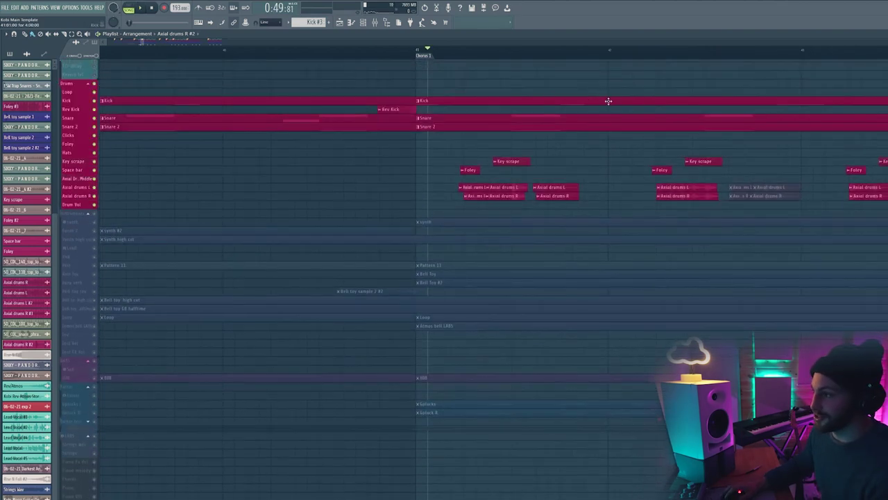
pyautogui.press('space')
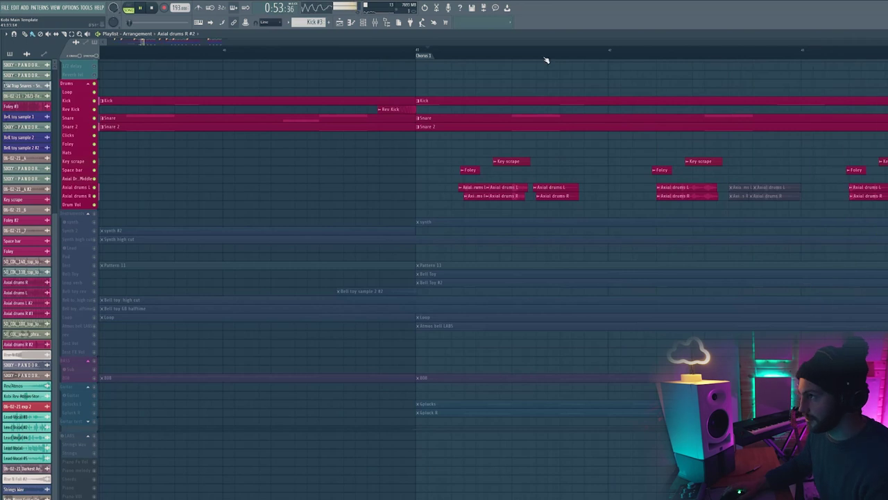
pyautogui.keyDown('ctrl'); pyautogui.scroll(-5, 546, 61); pyautogui.keyUp('ctrl')
pyautogui.keyDown('ctrl'); pyautogui.scroll(-1, 546, 60); pyautogui.keyUp('ctrl')
pyautogui.keyDown('ctrl'); pyautogui.scroll(6, 670, 56); pyautogui.keyUp('ctrl')
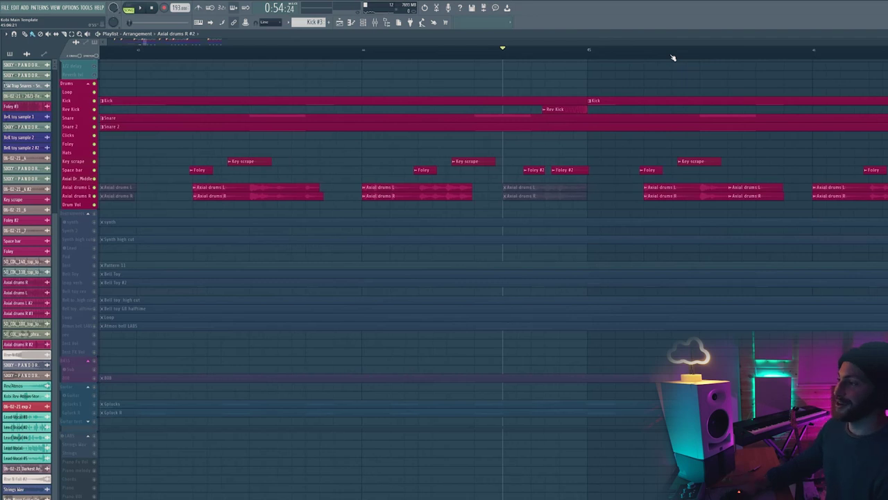
pyautogui.press('space')
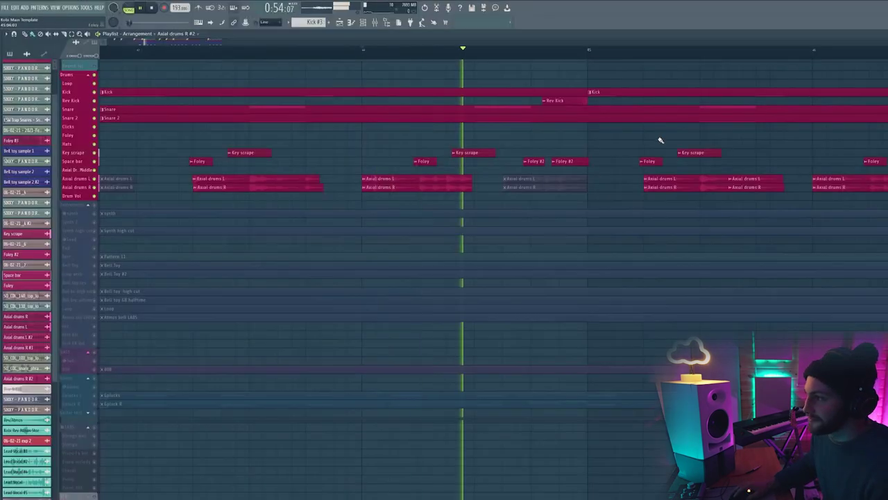
pyautogui.scroll(-5, 510, 54)
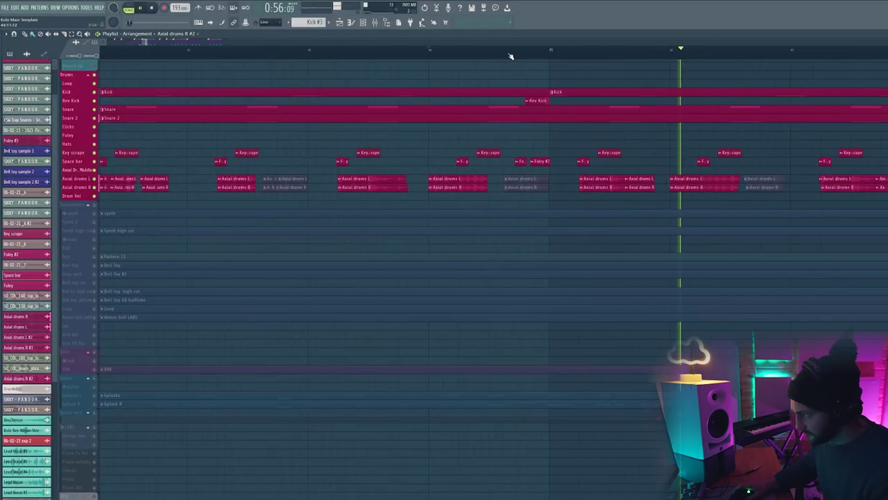
# Inspect the effects on the Reverb insert, then close the mixer to return to the arrangement.
pyautogui.scroll(-6, 510, 56)
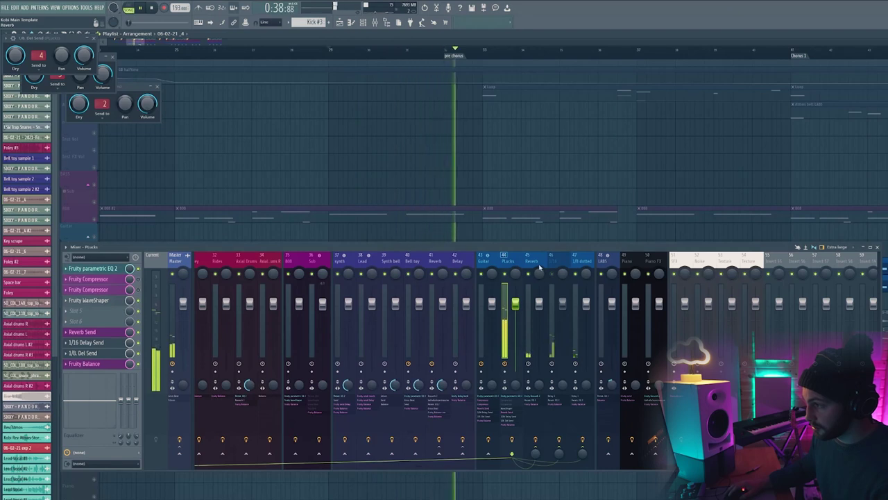
pyautogui.click(531, 260)
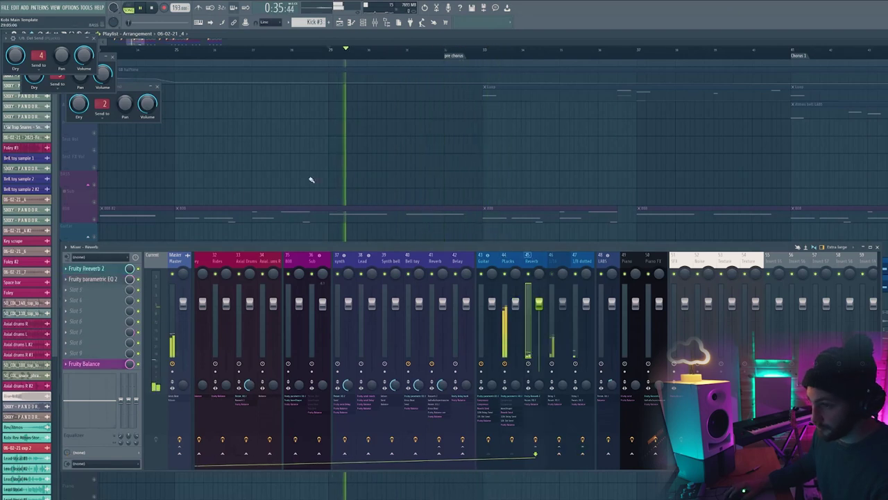
pyautogui.press('F9')
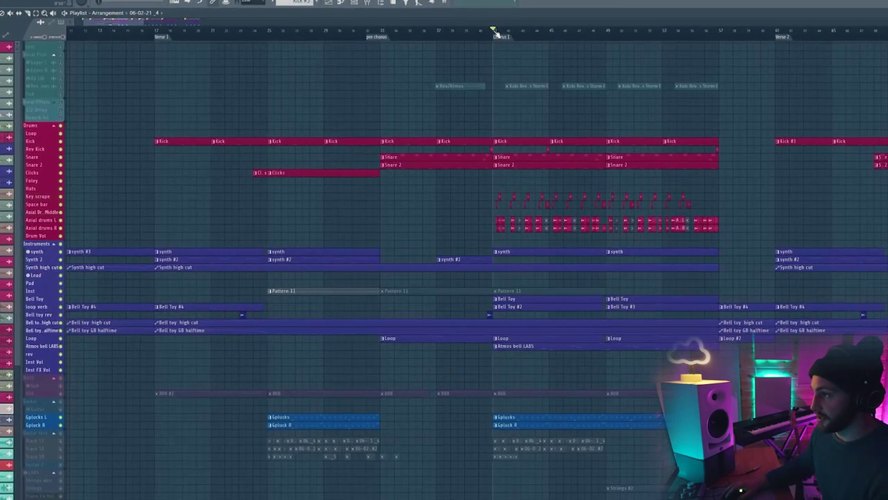
pyautogui.scroll(2, 744, 35)
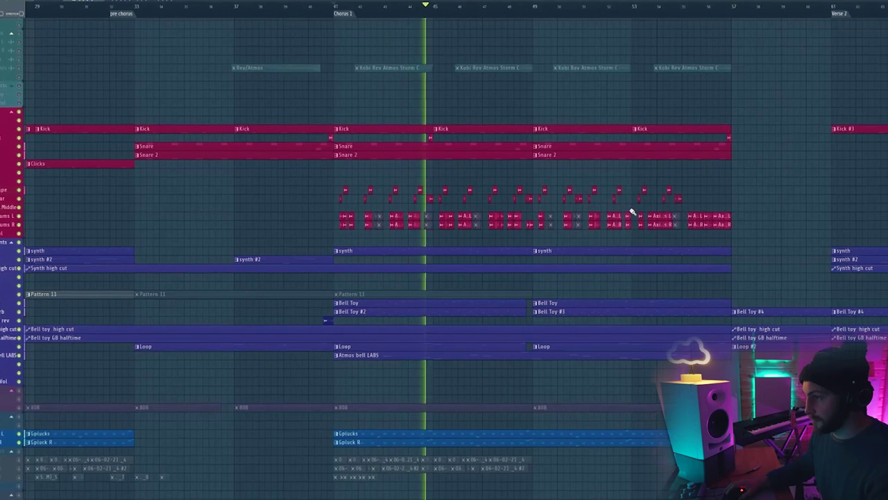
# Unmute the BASS group containing the 808.
pyautogui.scroll(-2, 545, 6)
pyautogui.scroll(-2, 451, 59)
pyautogui.scroll(-1, 316, 286)
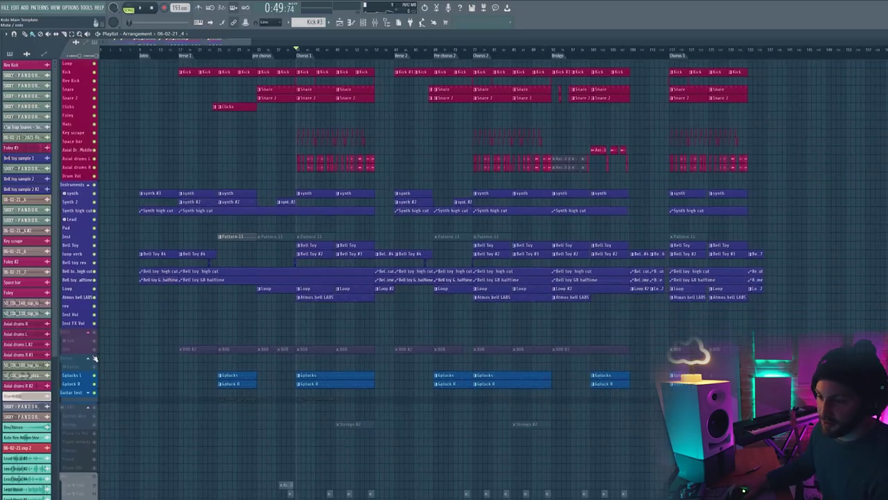
pyautogui.scroll(2, 97, 357)
pyautogui.click(96, 325)
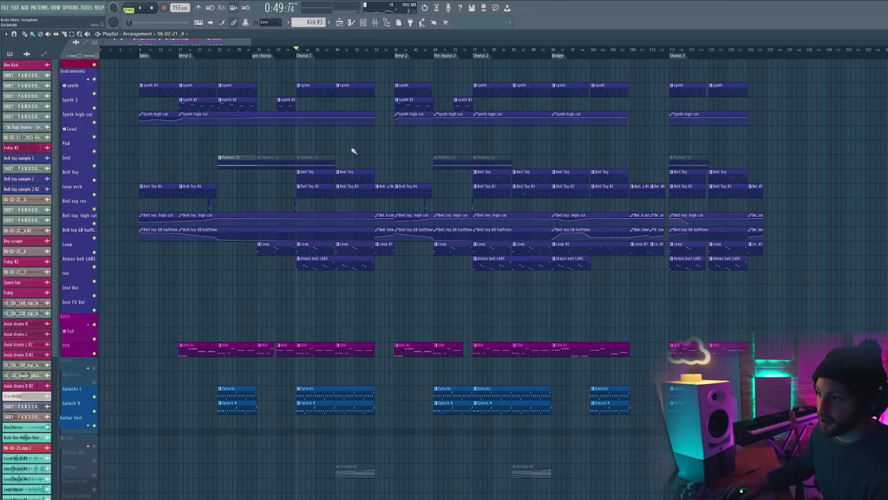
# Solo the 808 track so only its clips play.
pyautogui.scroll(2, 310, 55)
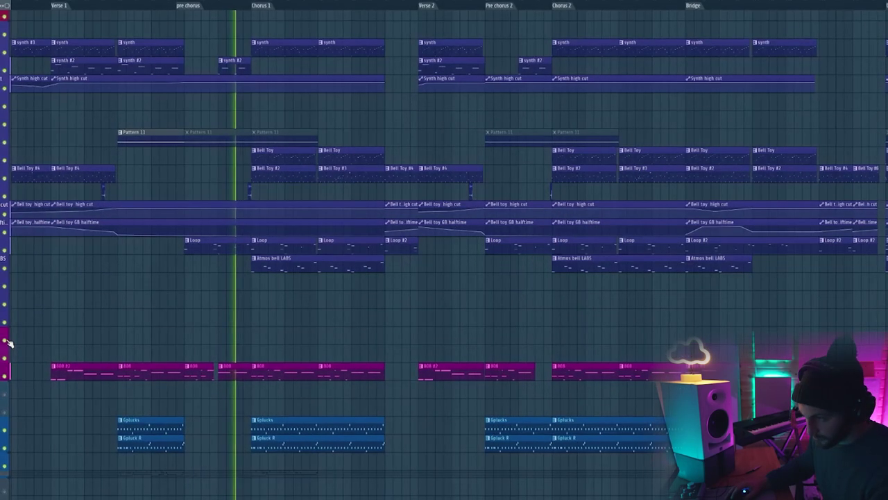
pyautogui.scroll(4, 229, 12)
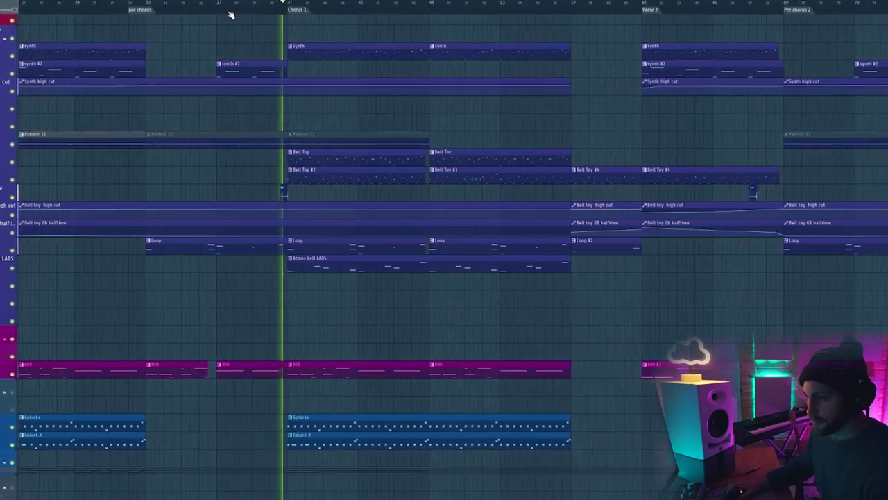
pyautogui.keyDown('ctrl'); pyautogui.click(23, 337); pyautogui.keyUp('ctrl')
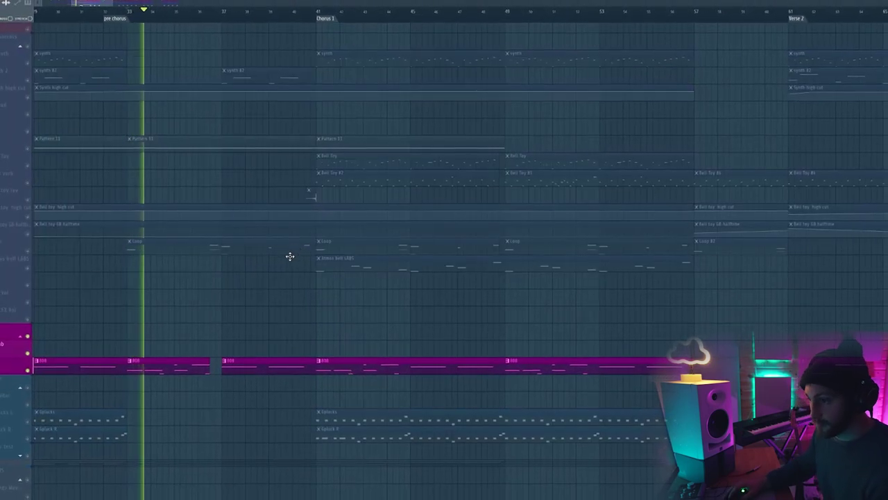
# In the mixer, check the 808's Parametric EQ and WaveShaper, then close both windows.
pyautogui.press('F9')
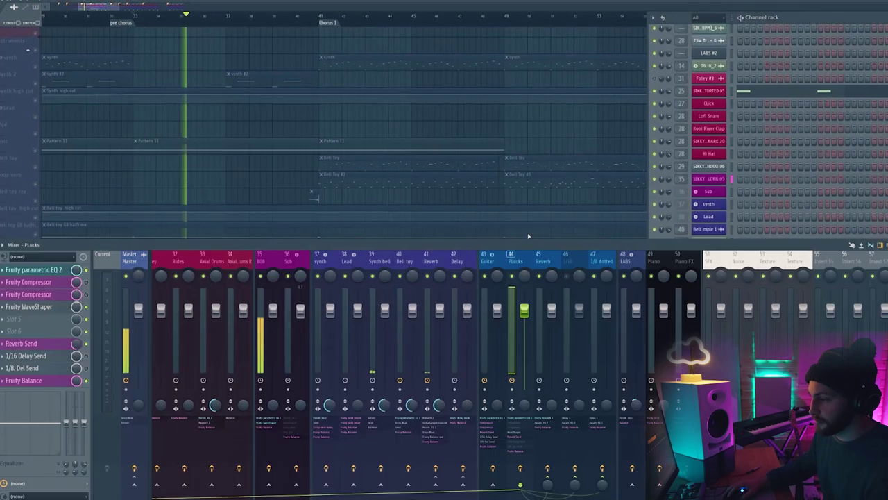
pyautogui.scroll(3, 447, 261)
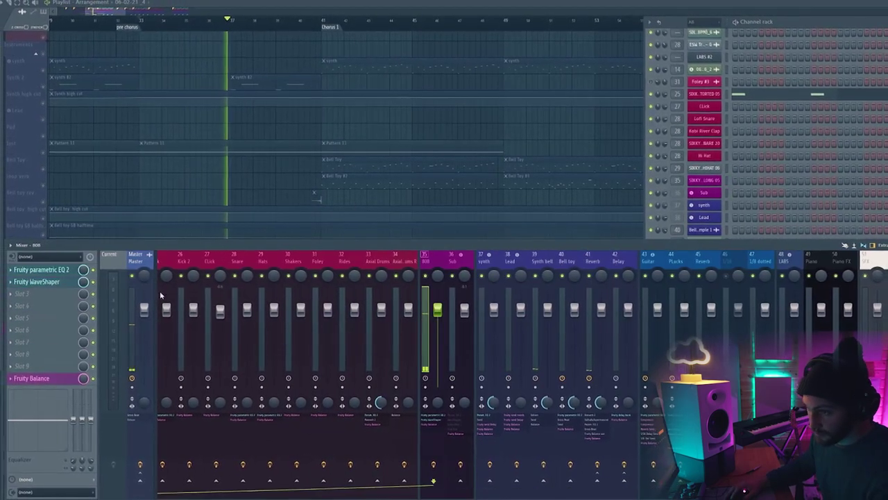
pyautogui.click(38, 270)
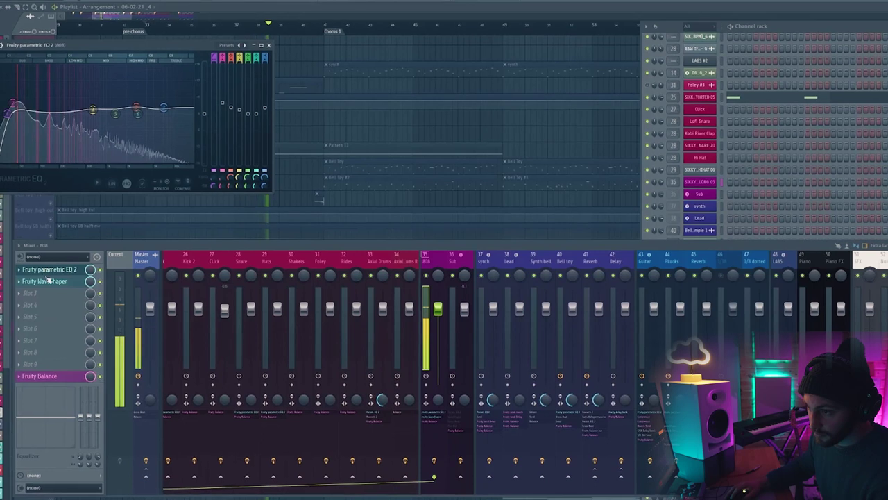
pyautogui.click(47, 282)
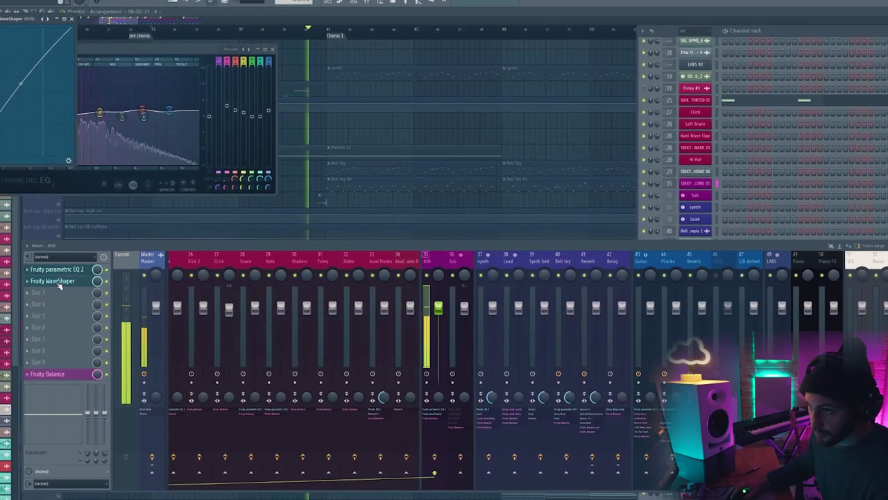
pyautogui.click(73, 19)
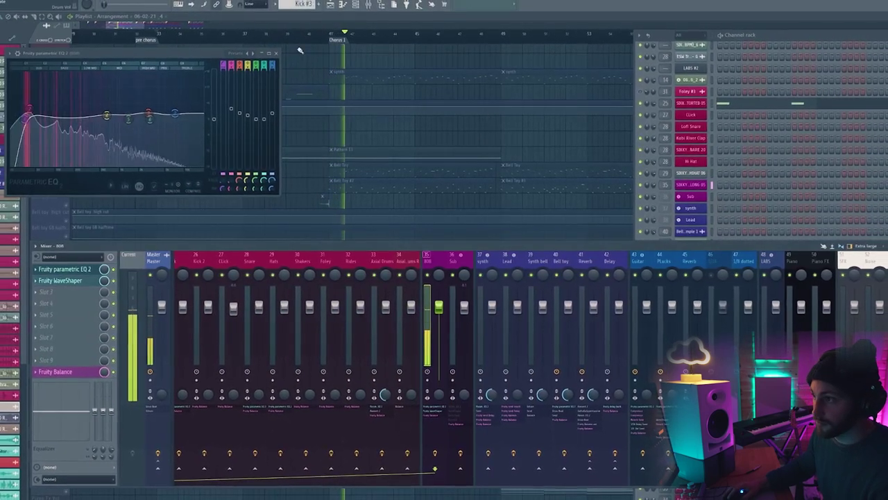
pyautogui.click(278, 54)
# Hide the mixer and close the Kick Sidechain effect on the BASS bus.
pyautogui.press('F9')
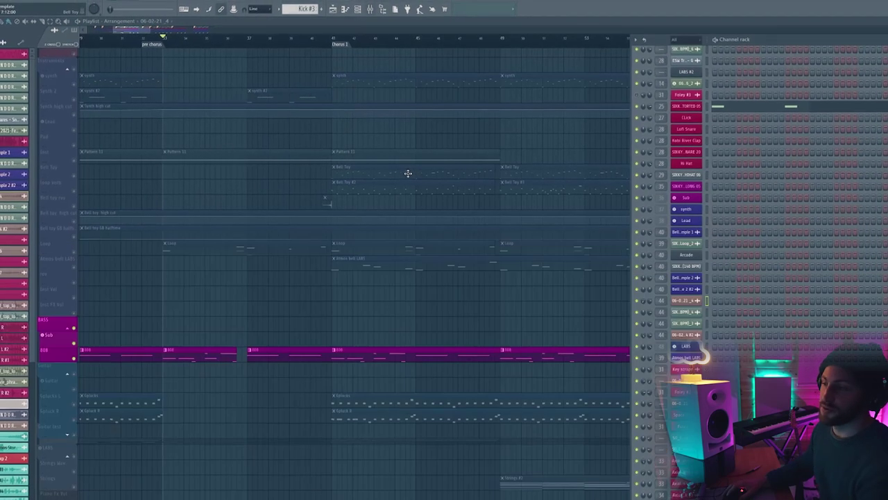
pyautogui.scroll(-6, 371, 41)
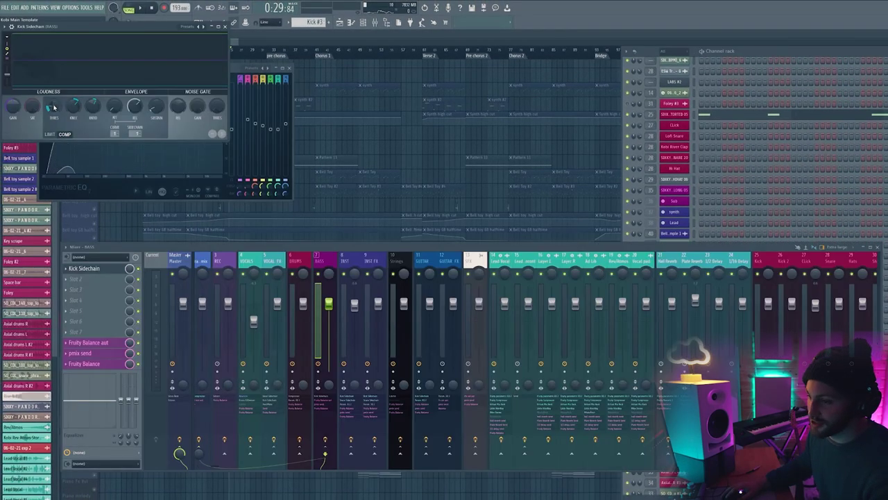
pyautogui.click(224, 26)
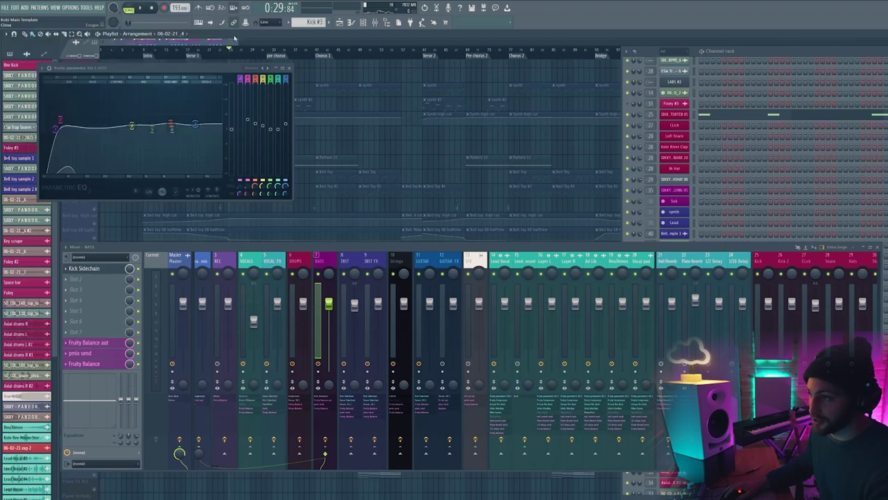
# Close the BASS bus EQ, the Mixer and the Channel Rack to show the full arrangement.
pyautogui.click(291, 68)
pyautogui.press('F9')
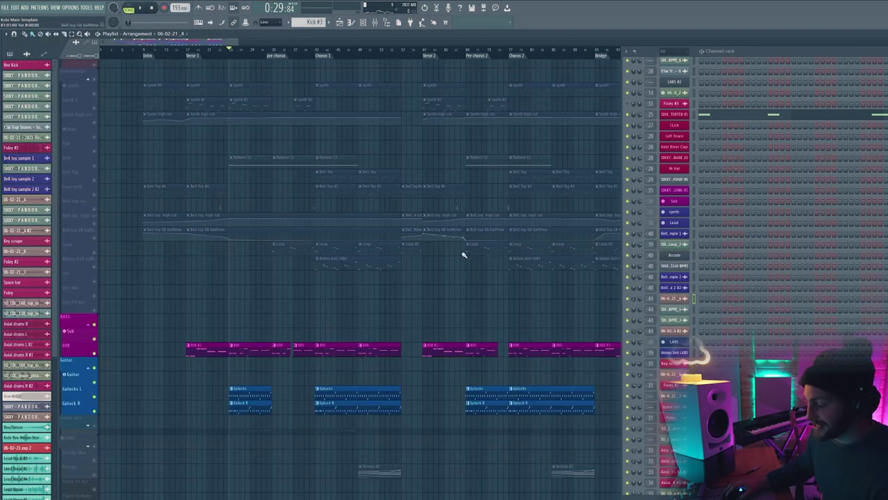
pyautogui.press('F6')
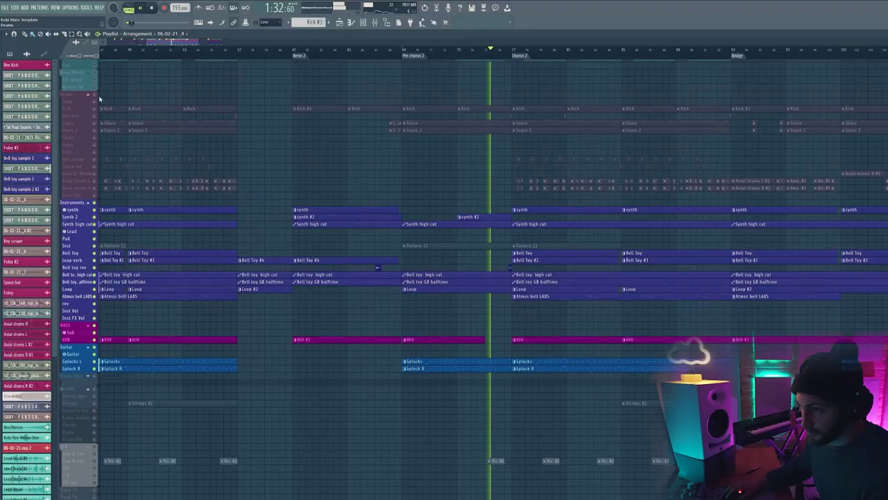
# Play the arrangement from Chorus 2, then stop.
pyautogui.click(94, 94)
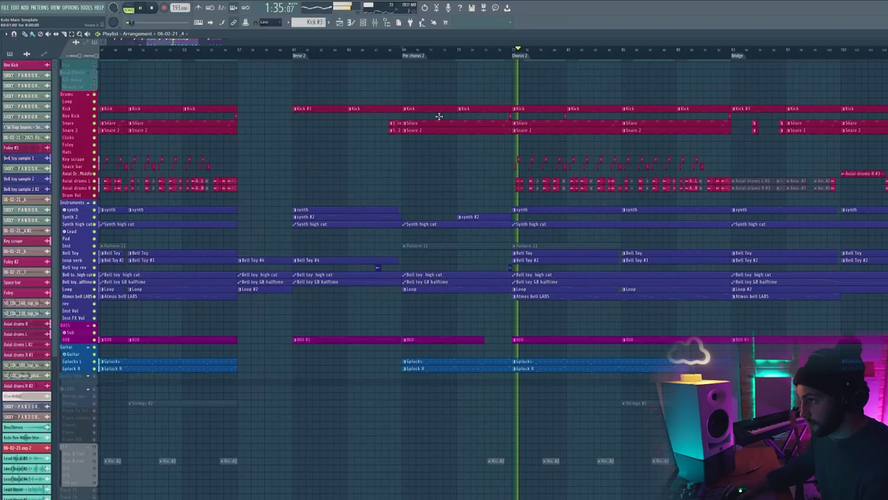
pyautogui.scroll(-5, 457, 50)
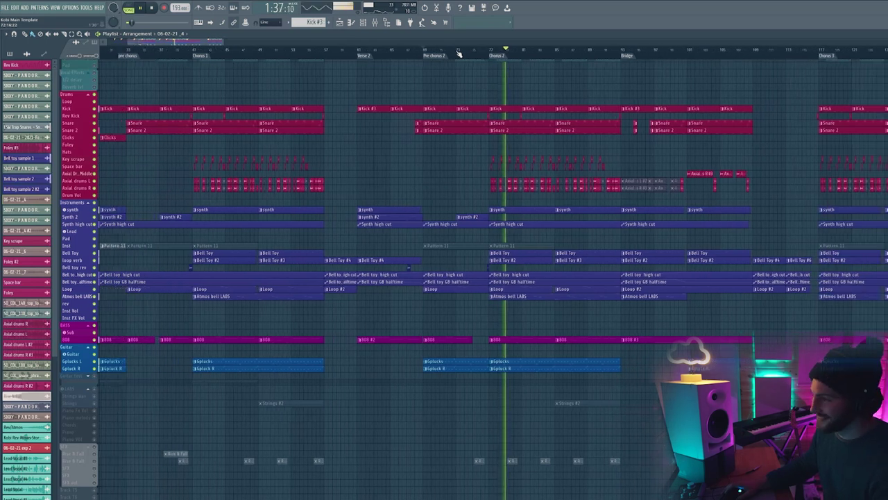
pyautogui.scroll(2, 458, 54)
pyautogui.press('space')
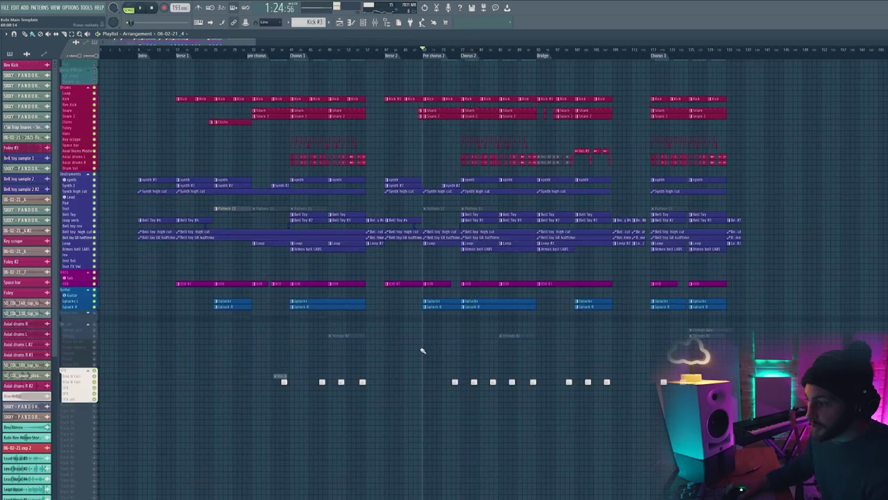
# Set the song position at bar 53, just before Verse 2, and play it back briefly.
pyautogui.scroll(2, 353, 118)
pyautogui.click(358, 56)
pyautogui.scroll(3, 358, 59)
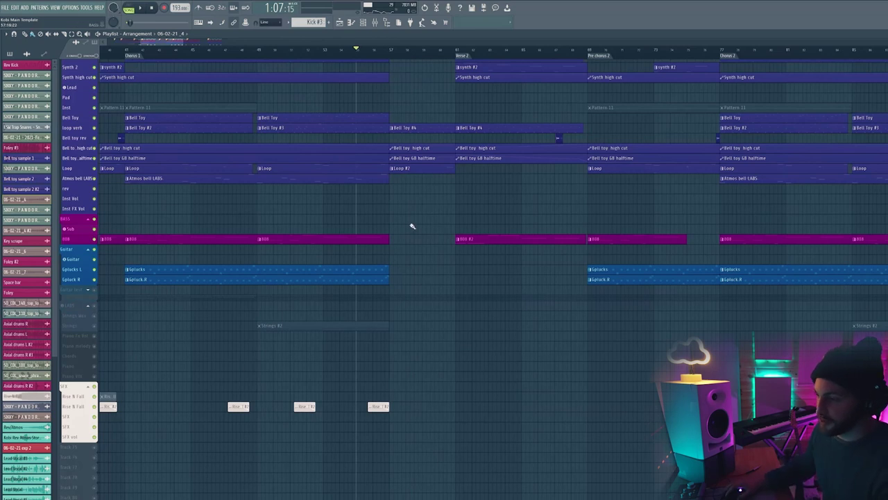
pyautogui.press('space')
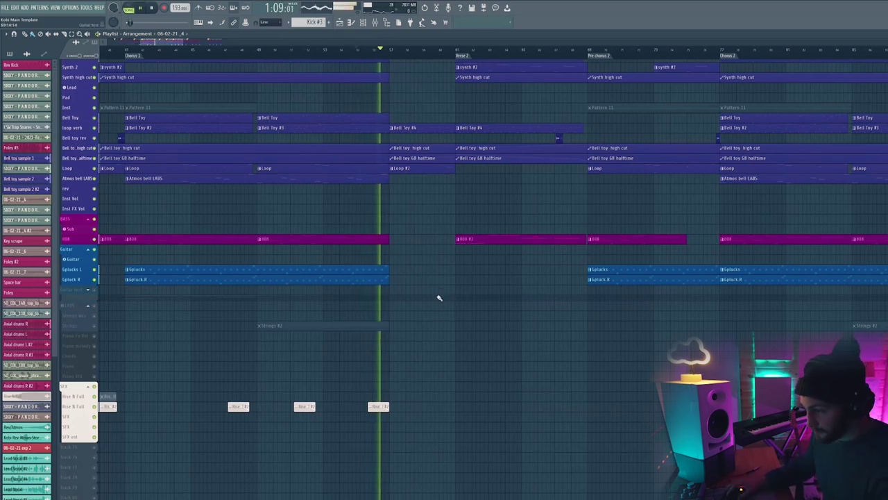
pyautogui.press('space')
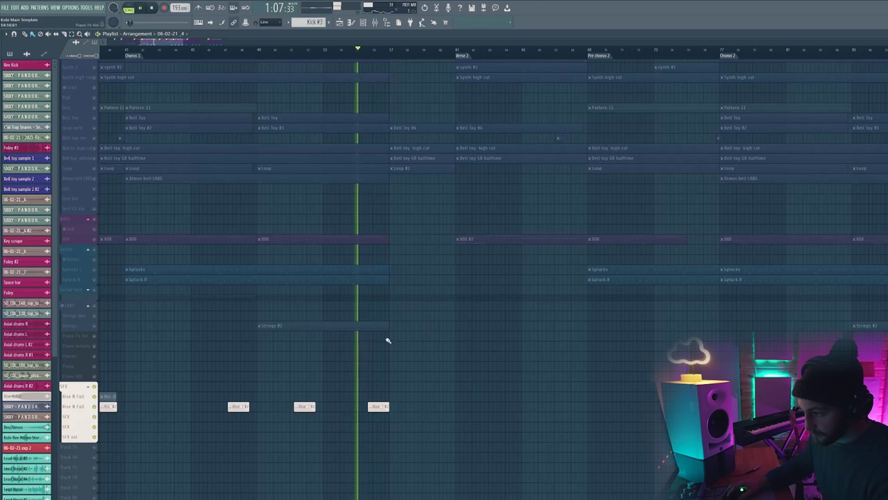
pyautogui.scroll(-4, 461, 341)
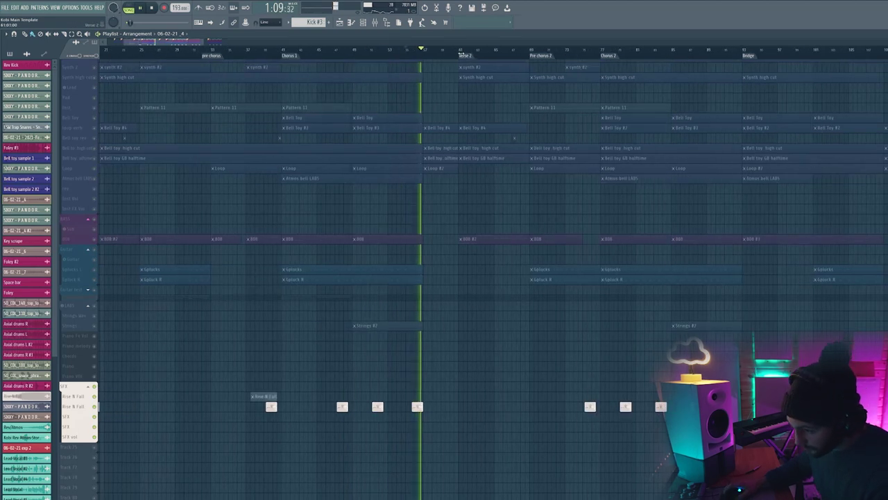
pyautogui.scroll(-4, 317, 290)
pyautogui.scroll(-3, 318, 290)
pyautogui.press('space')
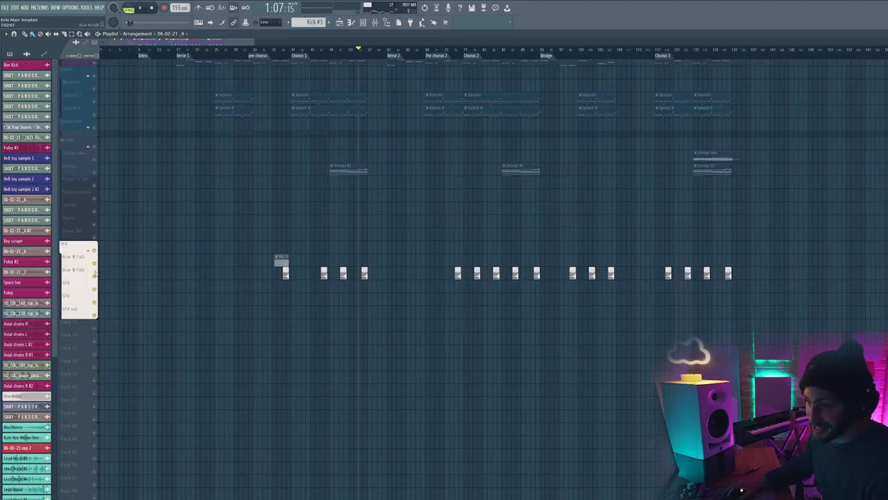
pyautogui.scroll(5, 115, 232)
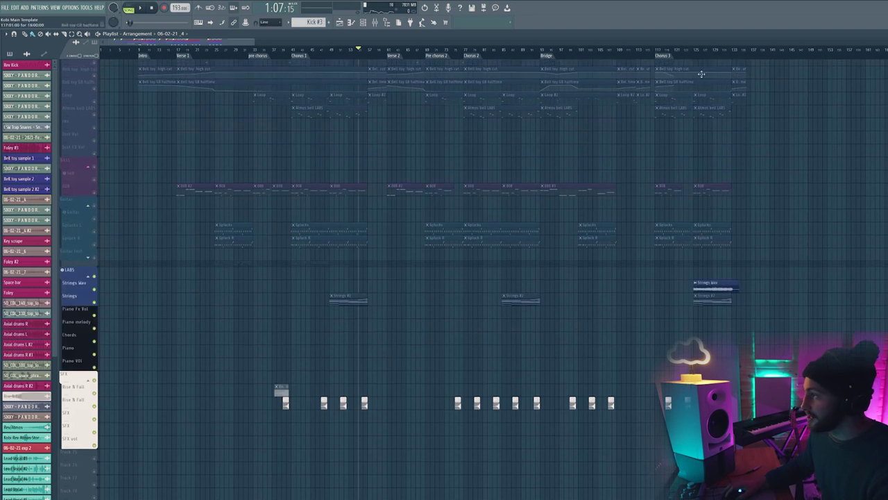
pyautogui.press('space')
pyautogui.scroll(4, 743, 53)
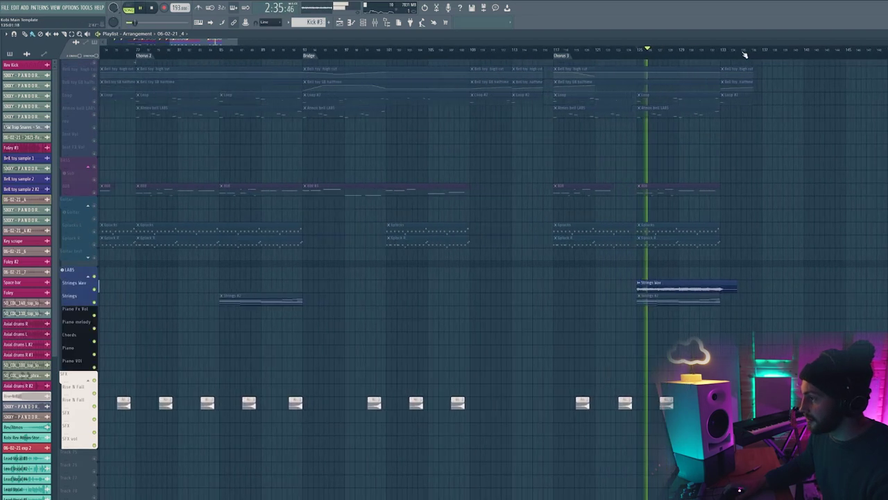
pyautogui.scroll(1, 708, 180)
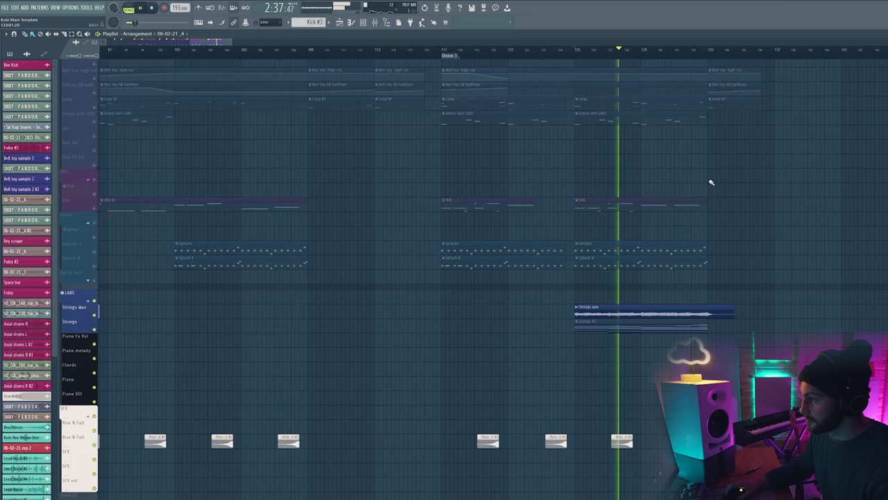
pyautogui.scroll(-3, 317, 200)
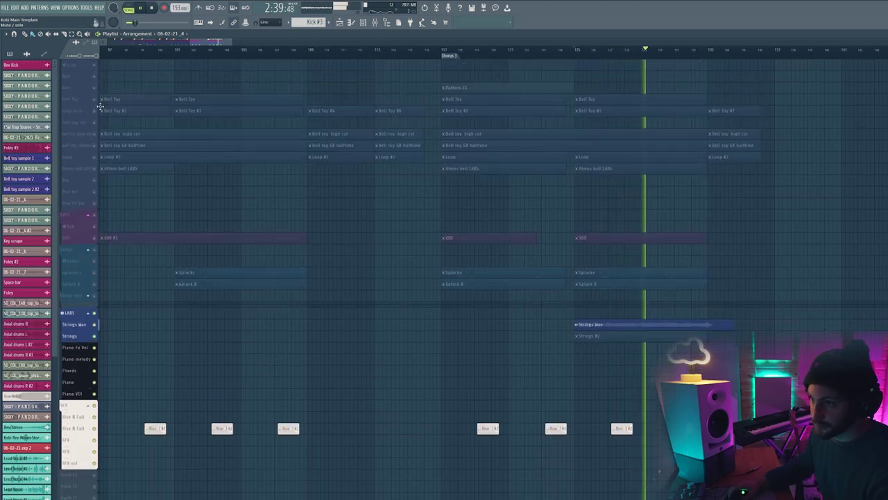
pyautogui.press('space')
pyautogui.scroll(1, 139, 113)
pyautogui.scroll(-2, 114, 109)
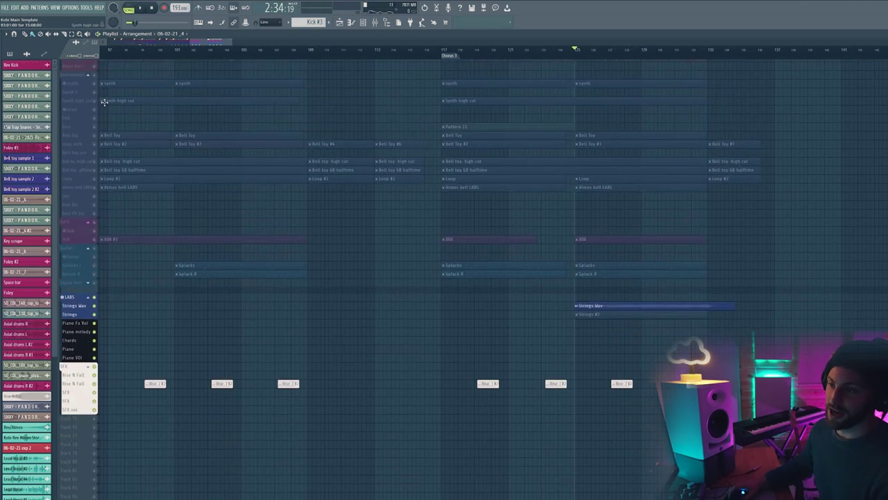
pyautogui.scroll(-2, 104, 102)
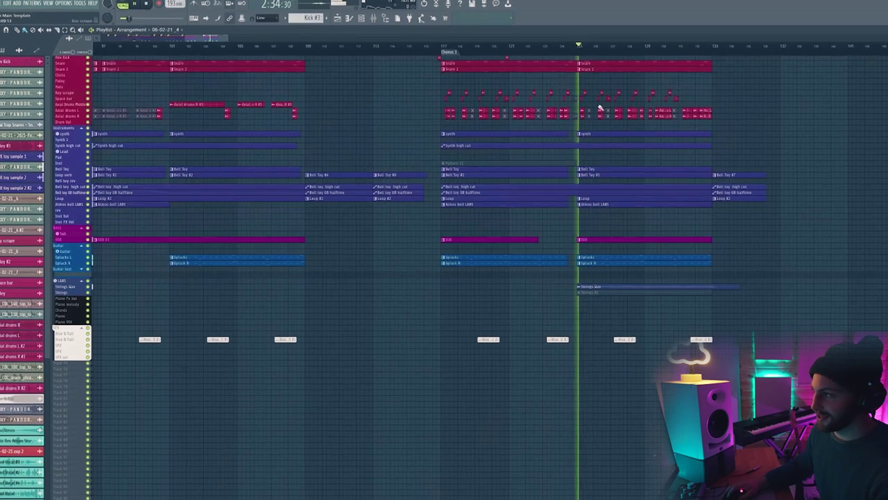
pyautogui.scroll(1, 670, 144)
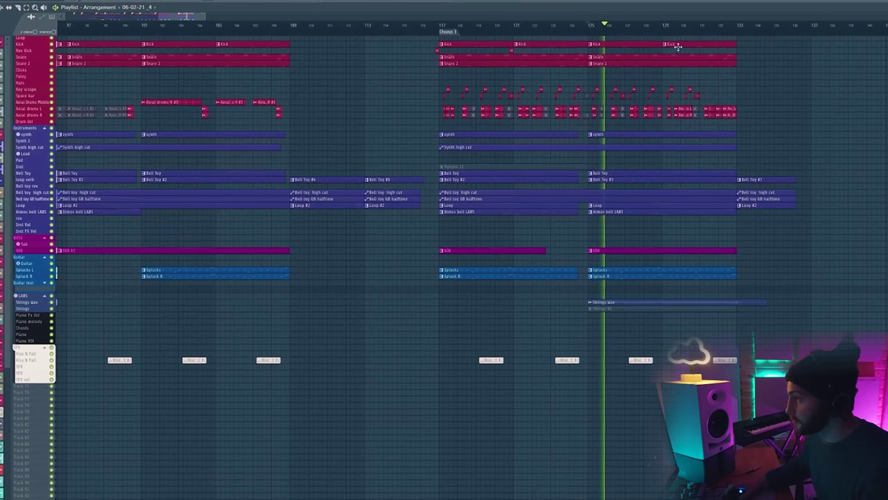
pyautogui.scroll(-3, 676, 26)
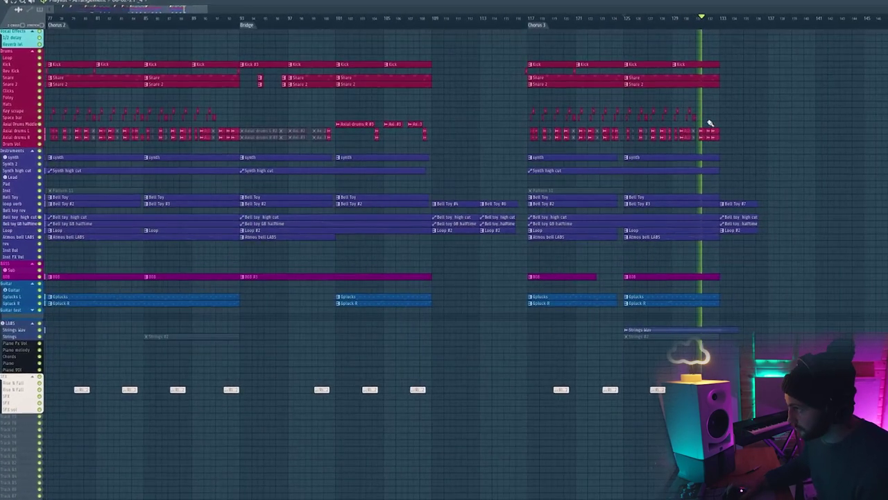
pyautogui.scroll(2, 708, 119)
pyautogui.scroll(1, 706, 116)
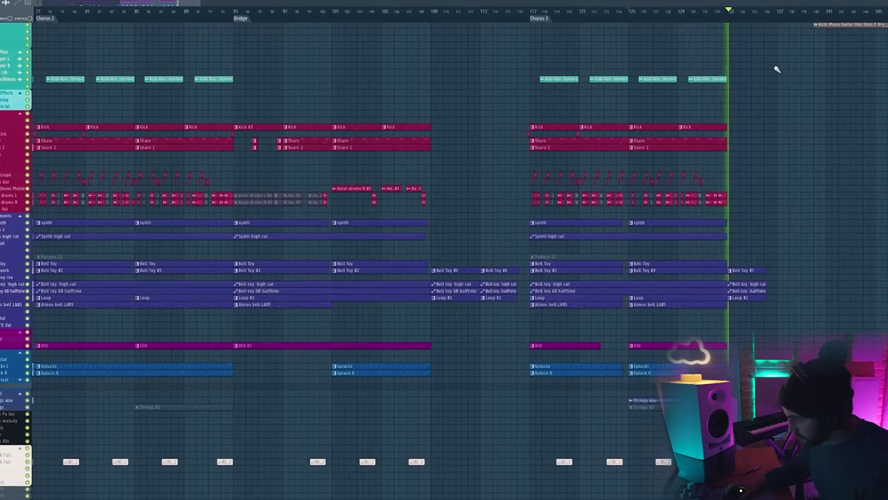
pyautogui.scroll(-5, 742, 7)
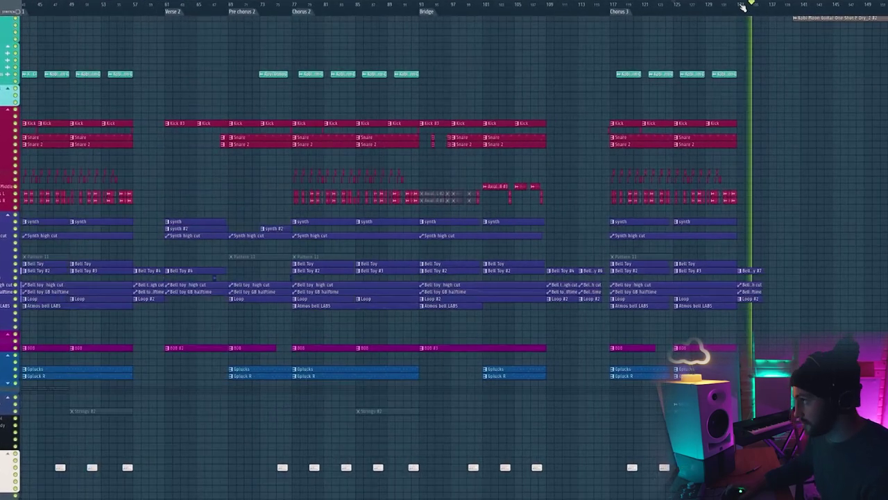